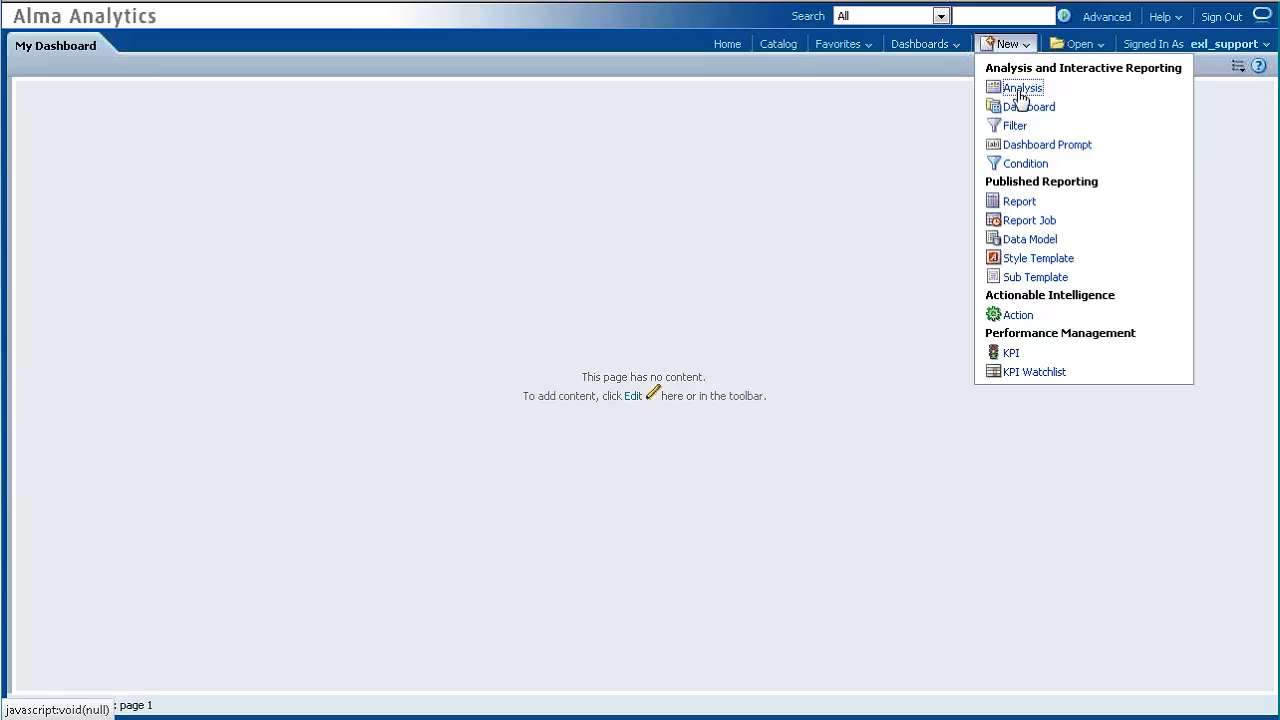
# Step: Create a new analysis on the Course Reserves subject area with the Course Name and Course Creator columns
pyautogui.click(1019, 88)
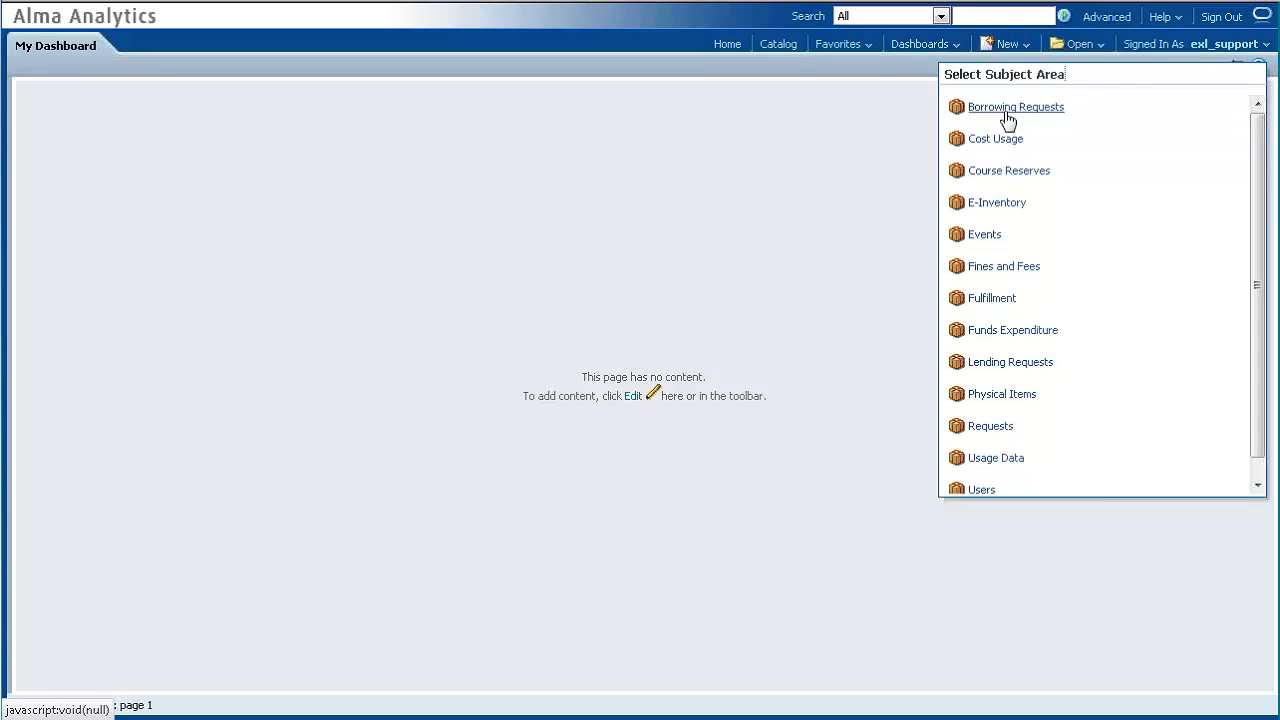
pyautogui.click(1001, 172)
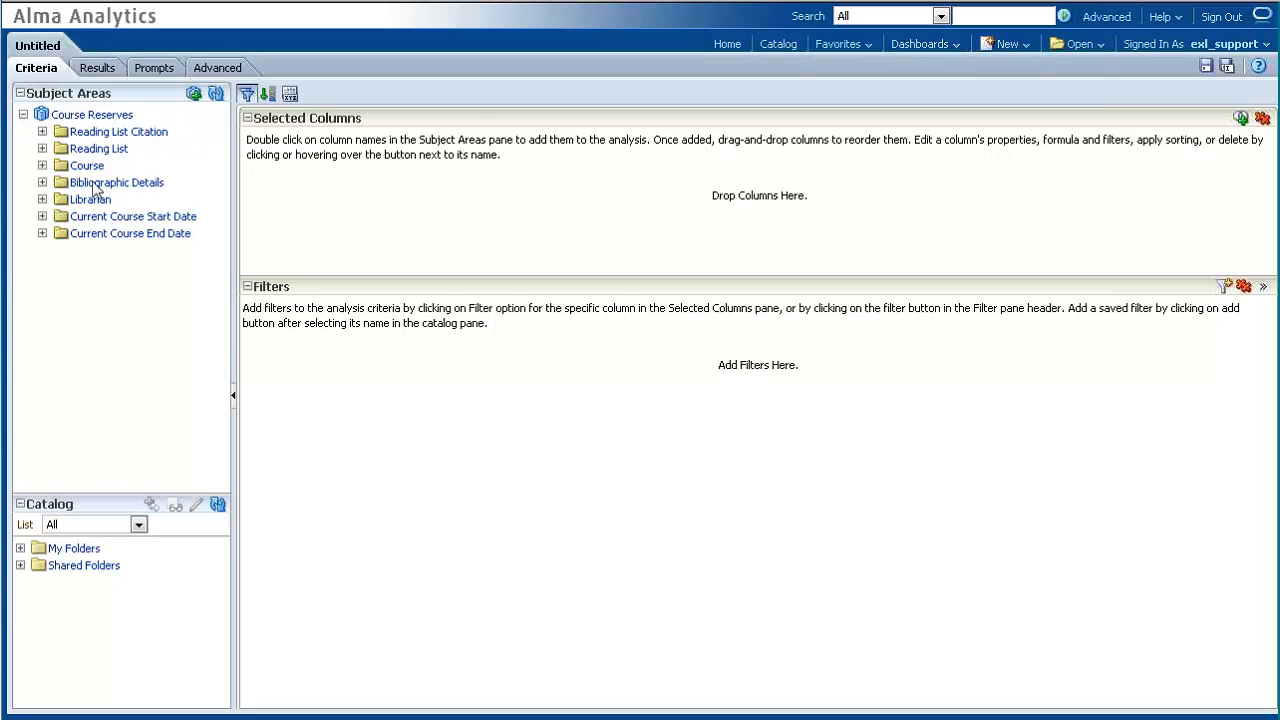
pyautogui.click(42, 166)
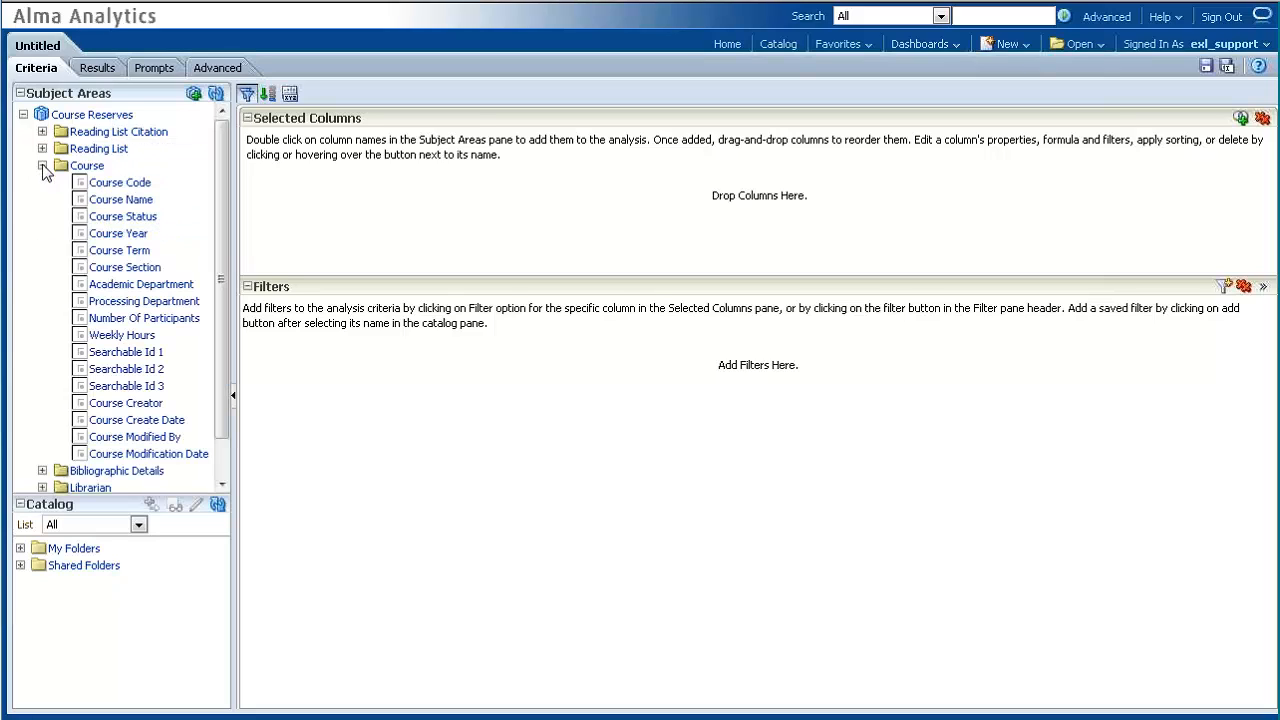
pyautogui.doubleClick(108, 200)
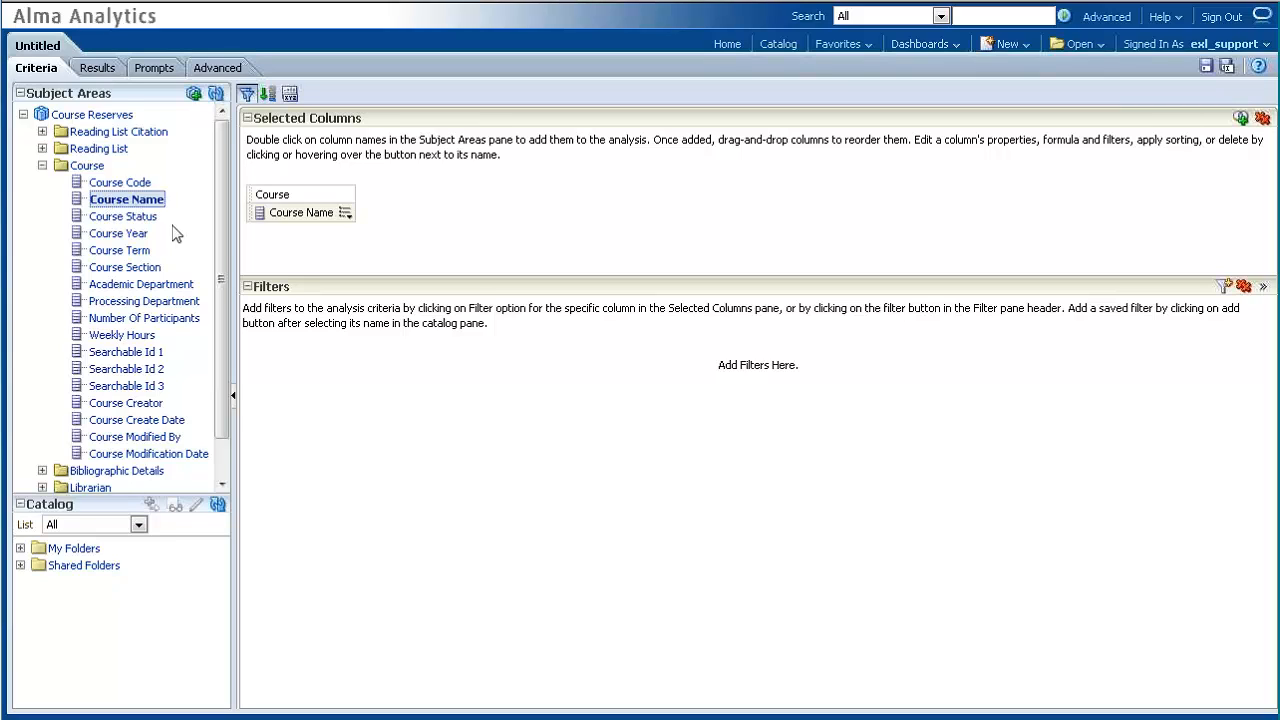
pyautogui.scroll(-1, 175, 233)
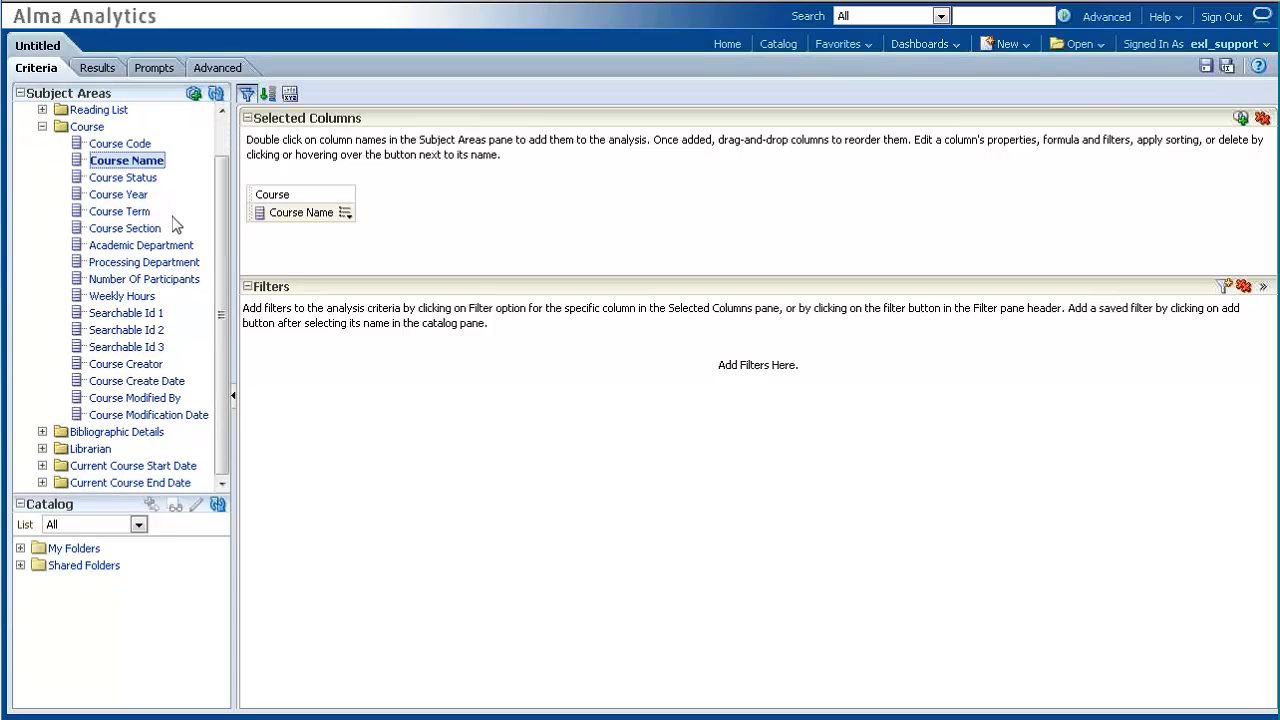
pyautogui.doubleClick(137, 365)
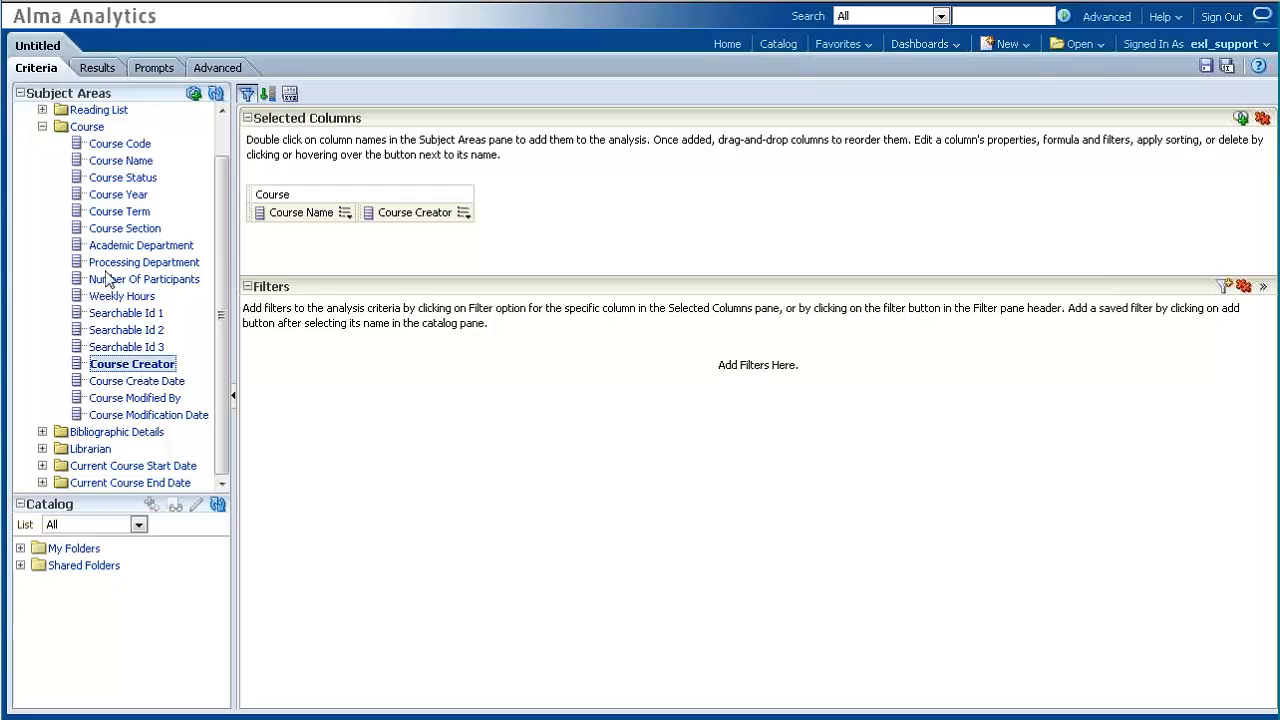
# Step: Add the Reading List Name column and the Number Of Citations measure from Reading List Citation to the analysis
pyautogui.scroll(2, 57, 170)
pyautogui.click(42, 149)
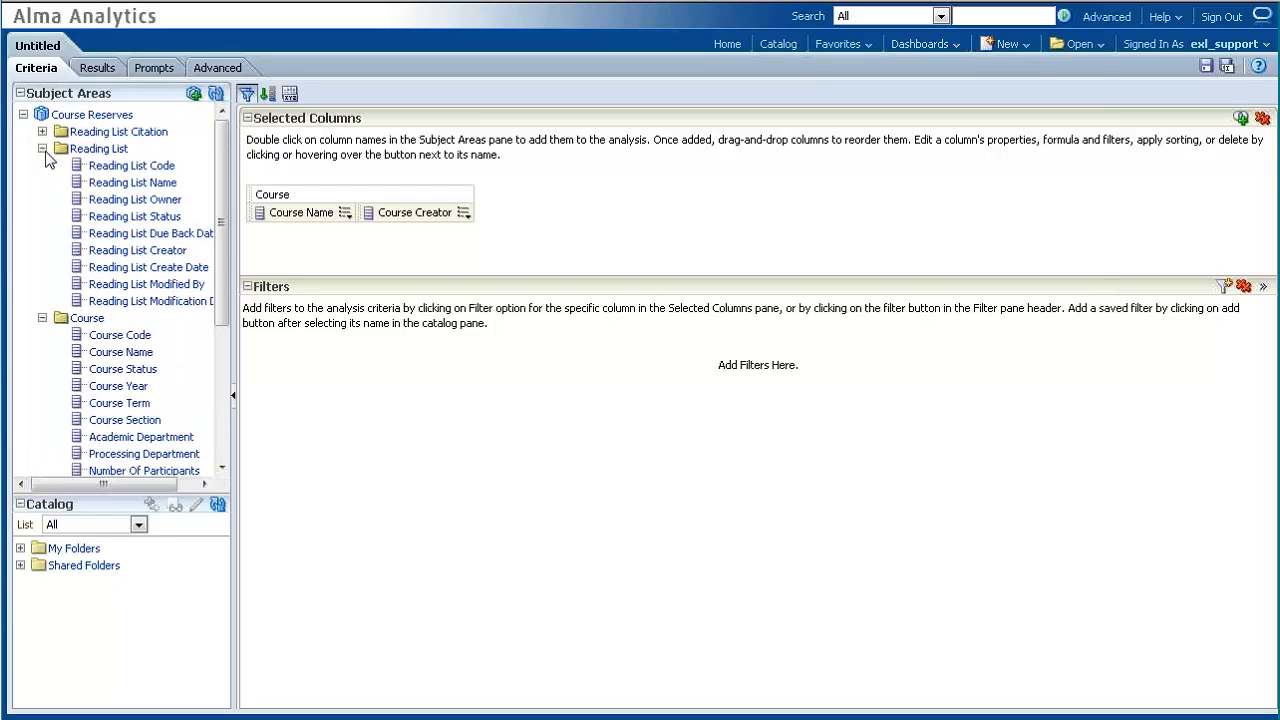
pyautogui.doubleClick(140, 183)
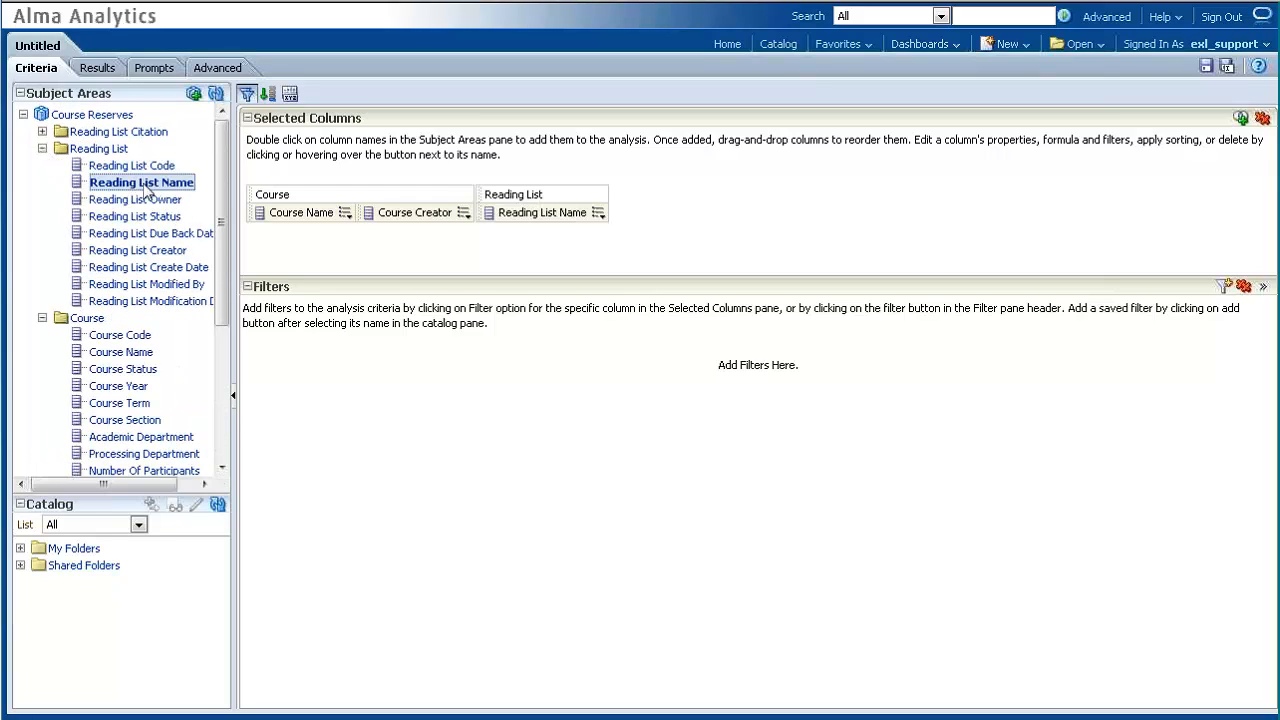
pyautogui.click(43, 132)
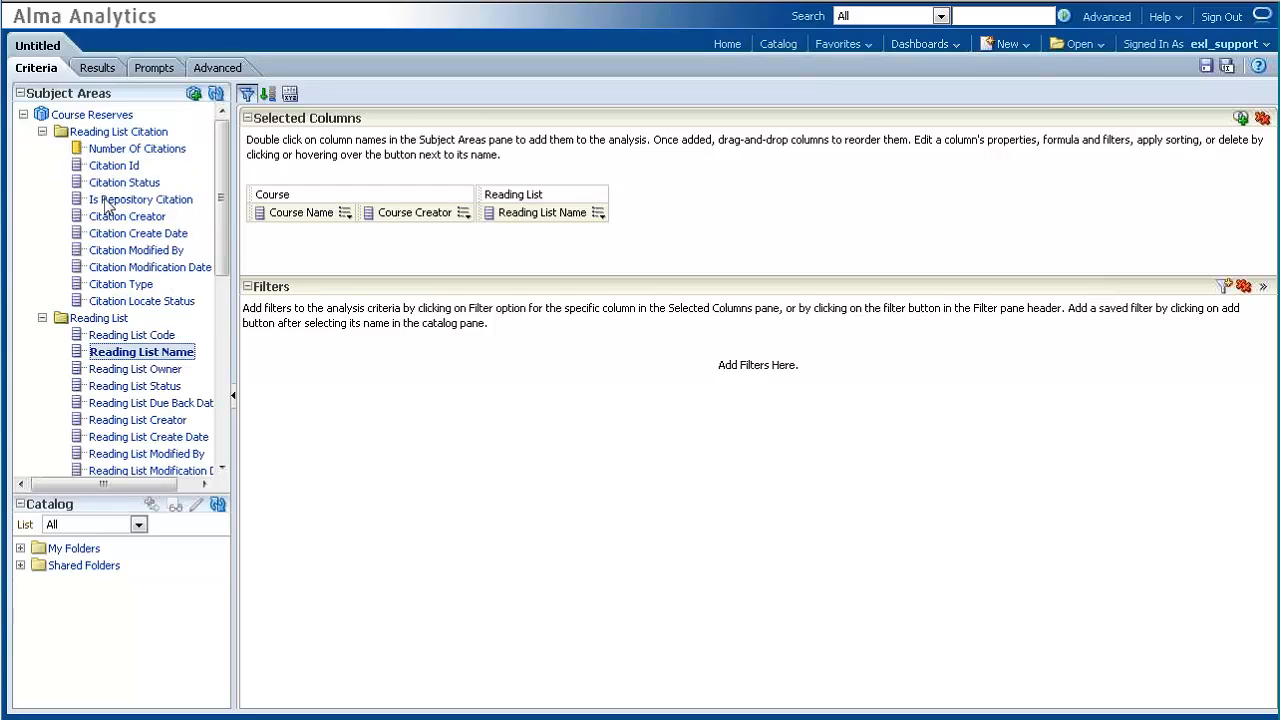
pyautogui.doubleClick(145, 149)
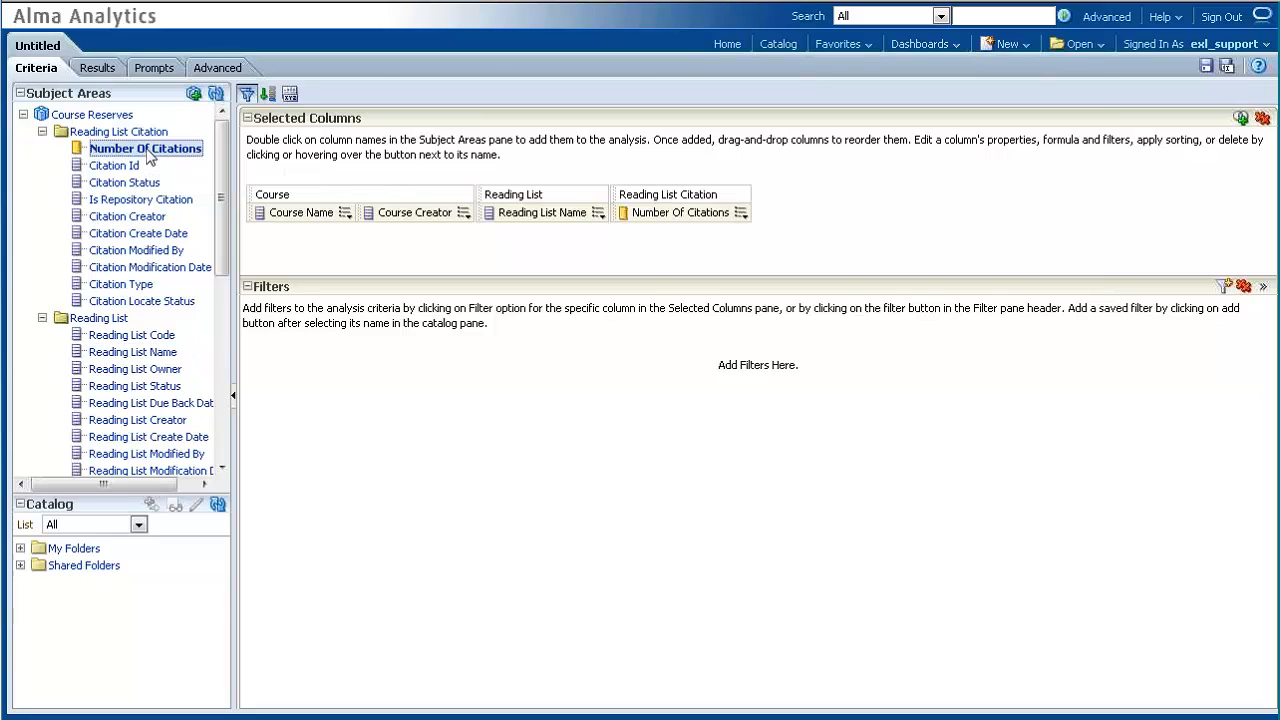
# Step: Add the librarian's First Name and Last Name columns to the analysis
pyautogui.scroll(-7, 125, 258)
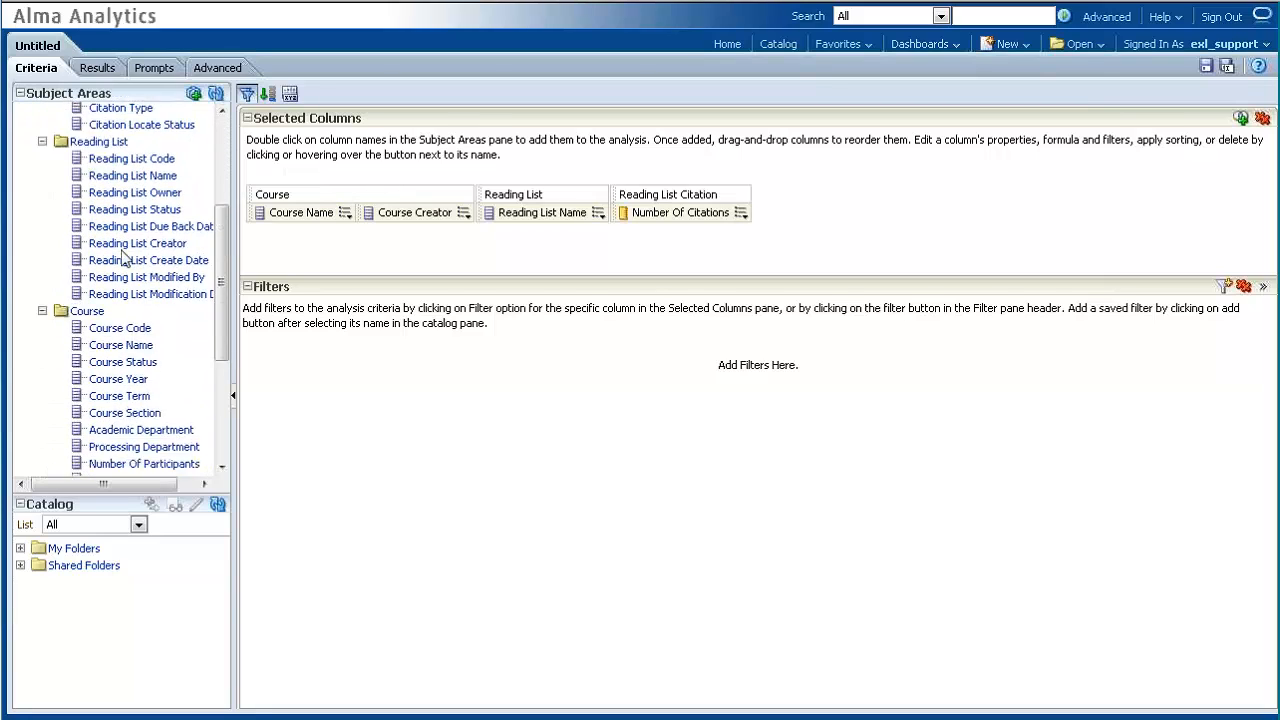
pyautogui.scroll(-2, 125, 258)
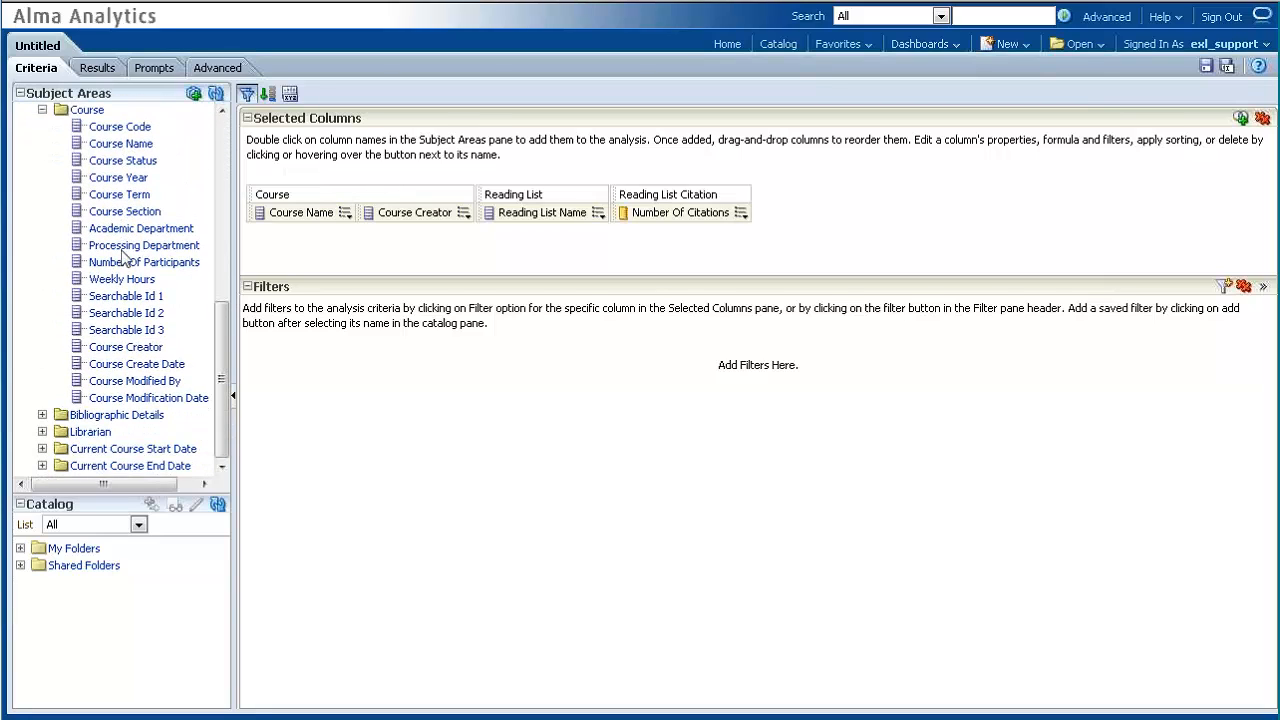
pyautogui.click(43, 432)
pyautogui.scroll(-3, 125, 420)
pyautogui.click(127, 400)
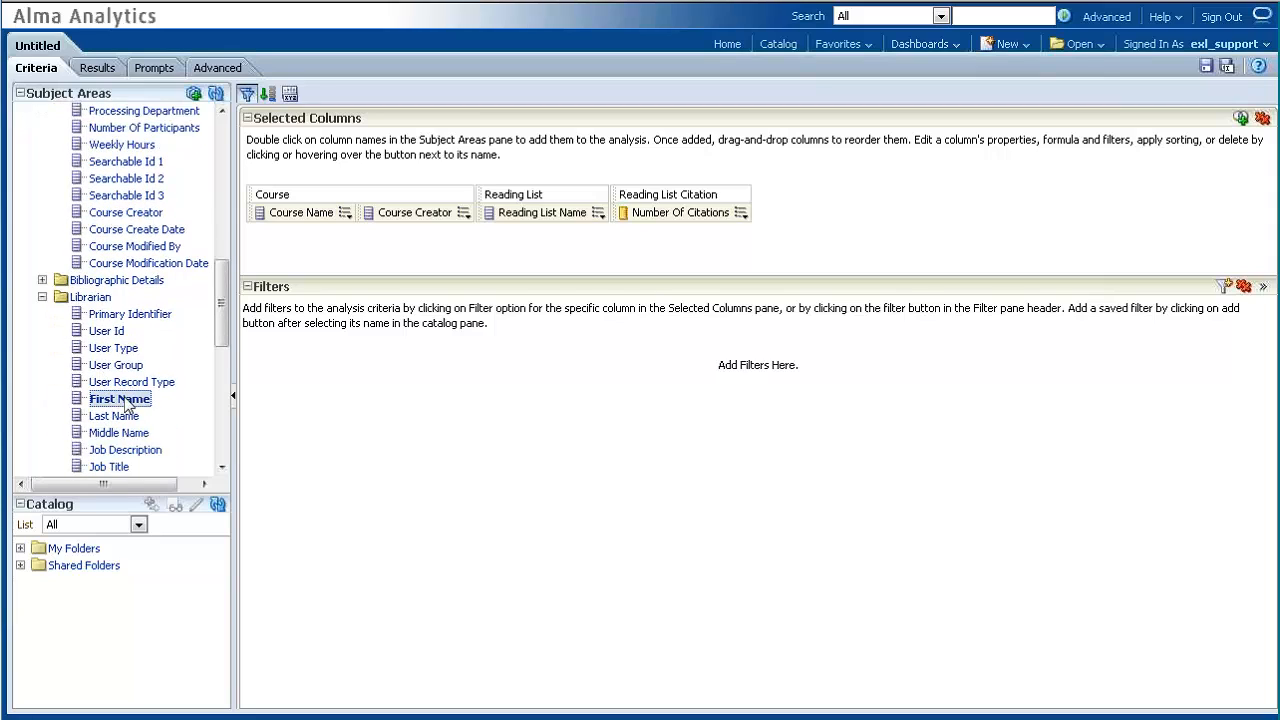
pyautogui.doubleClick(127, 400)
pyautogui.scroll(-2, 127, 400)
pyautogui.doubleClick(125, 372)
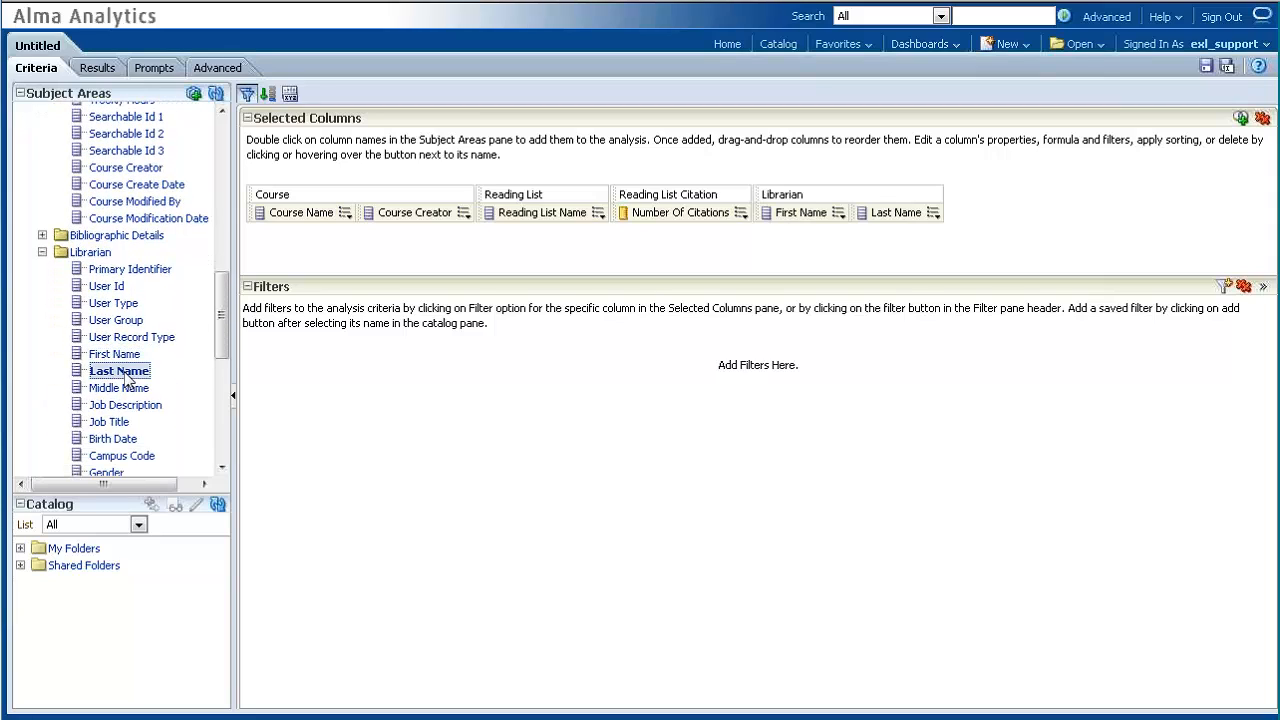
# Step: Add the Current Course Start Date and Current Course End Date columns to the analysis
pyautogui.scroll(-8, 135, 372)
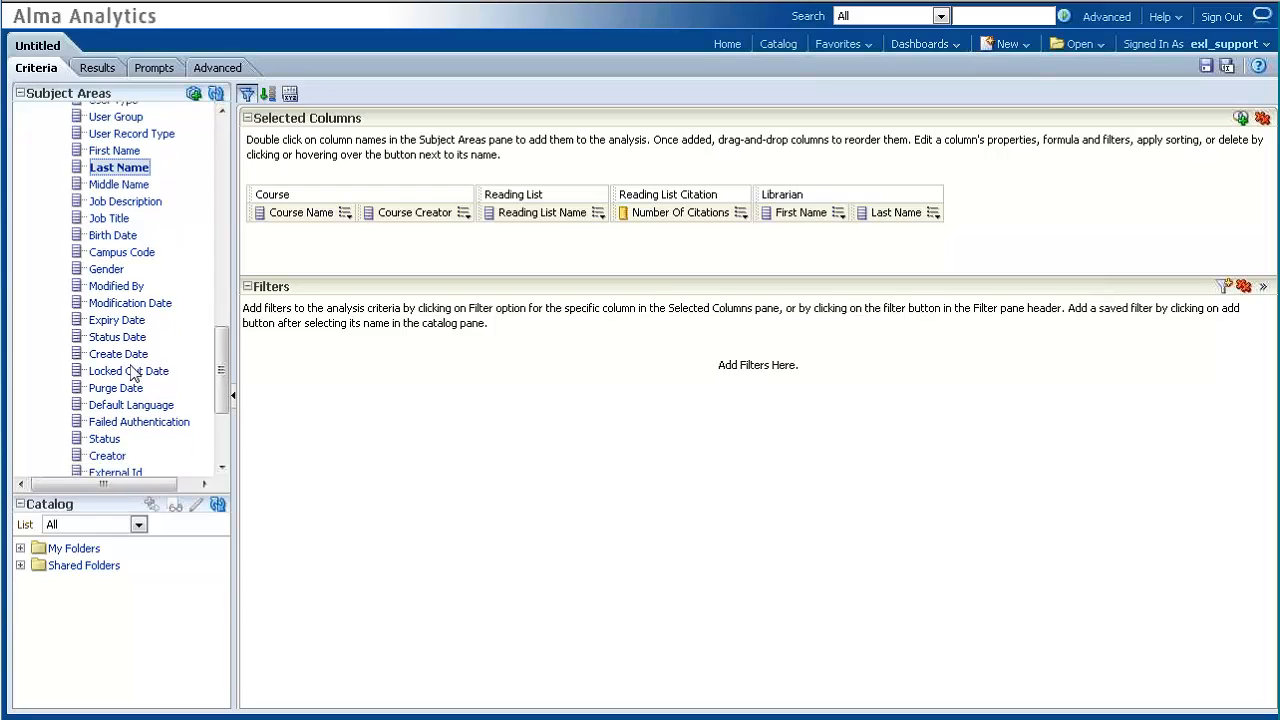
pyautogui.scroll(-4, 133, 330)
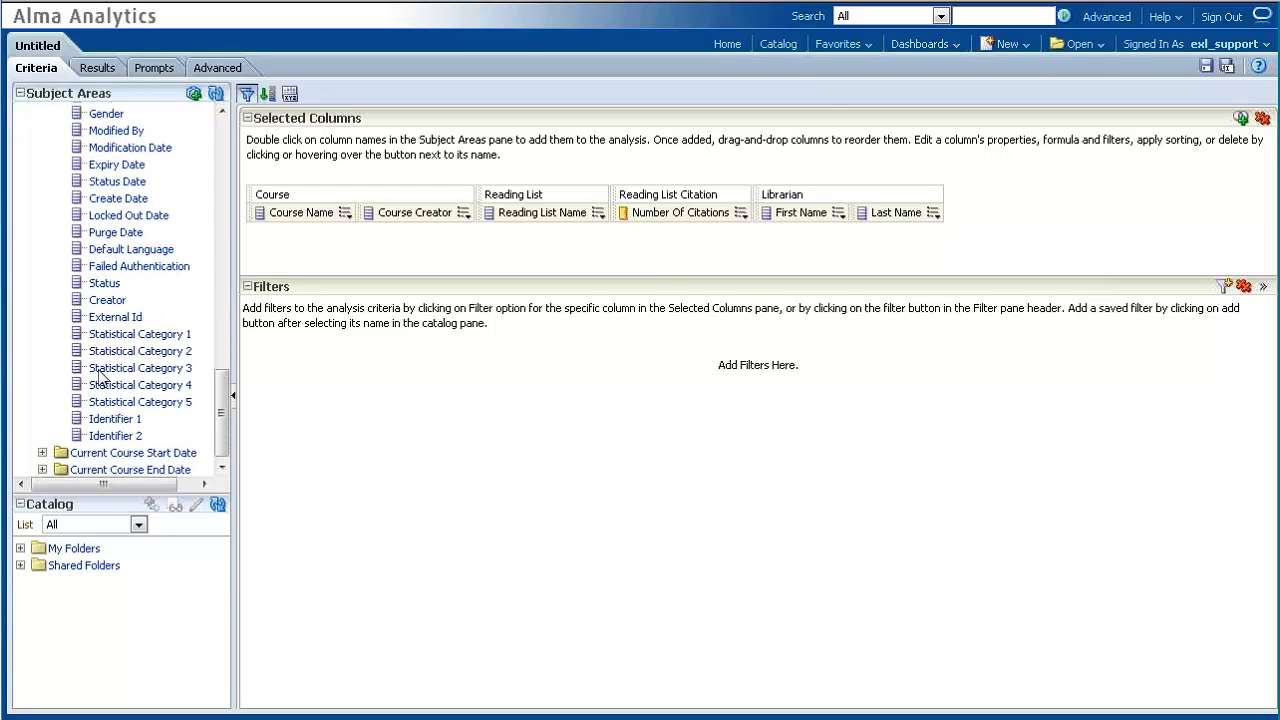
pyautogui.scroll(-1, 95, 368)
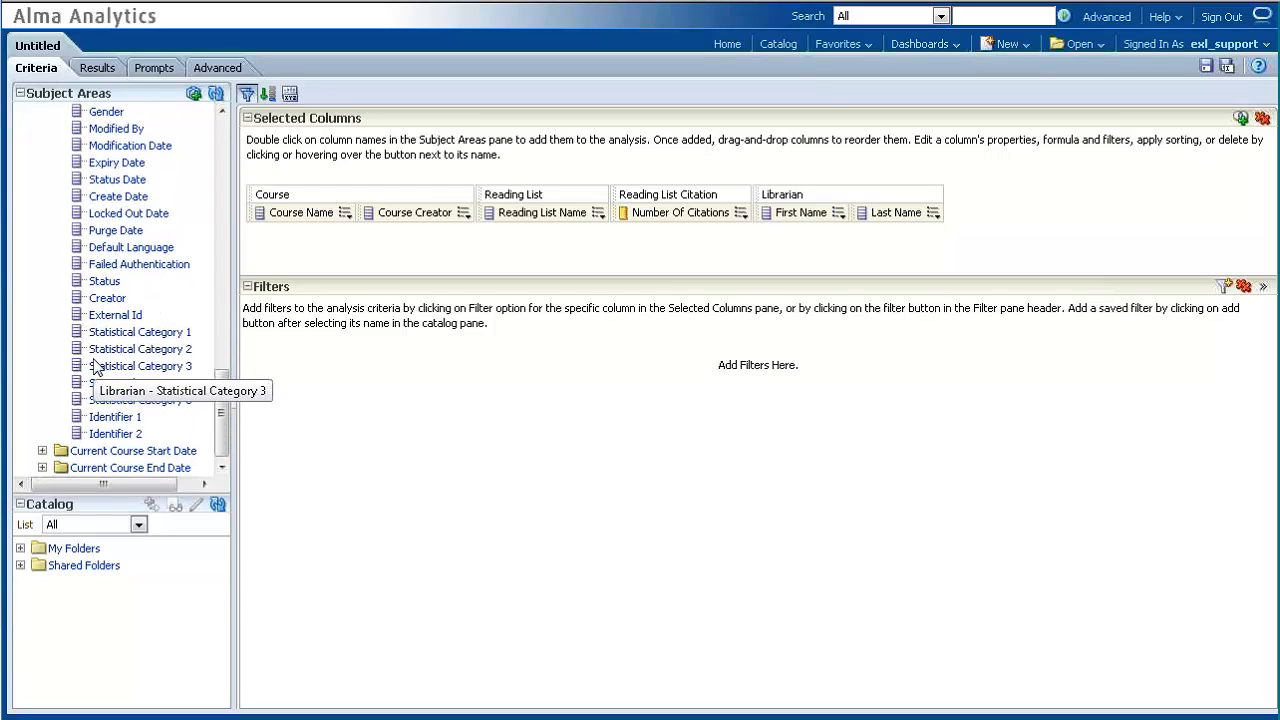
pyautogui.click(43, 450)
pyautogui.scroll(-3, 129, 420)
pyautogui.click(168, 381)
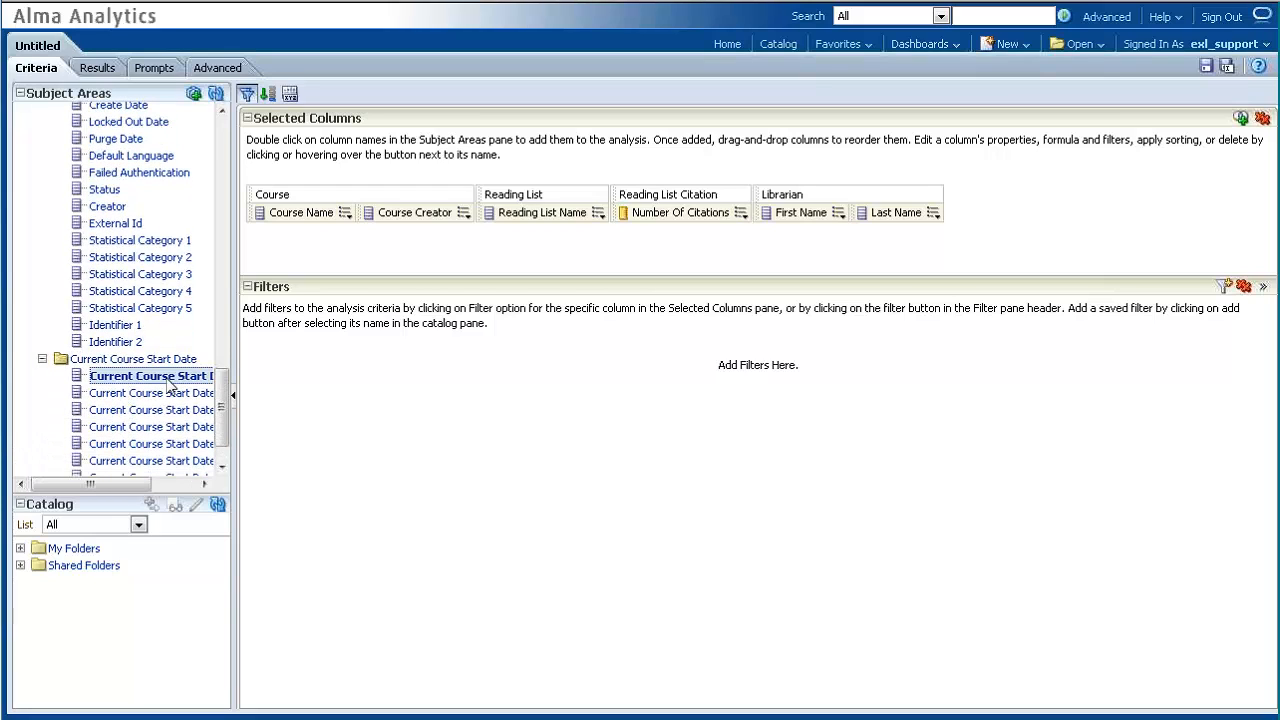
pyautogui.doubleClick(168, 377)
pyautogui.scroll(-2, 196, 385)
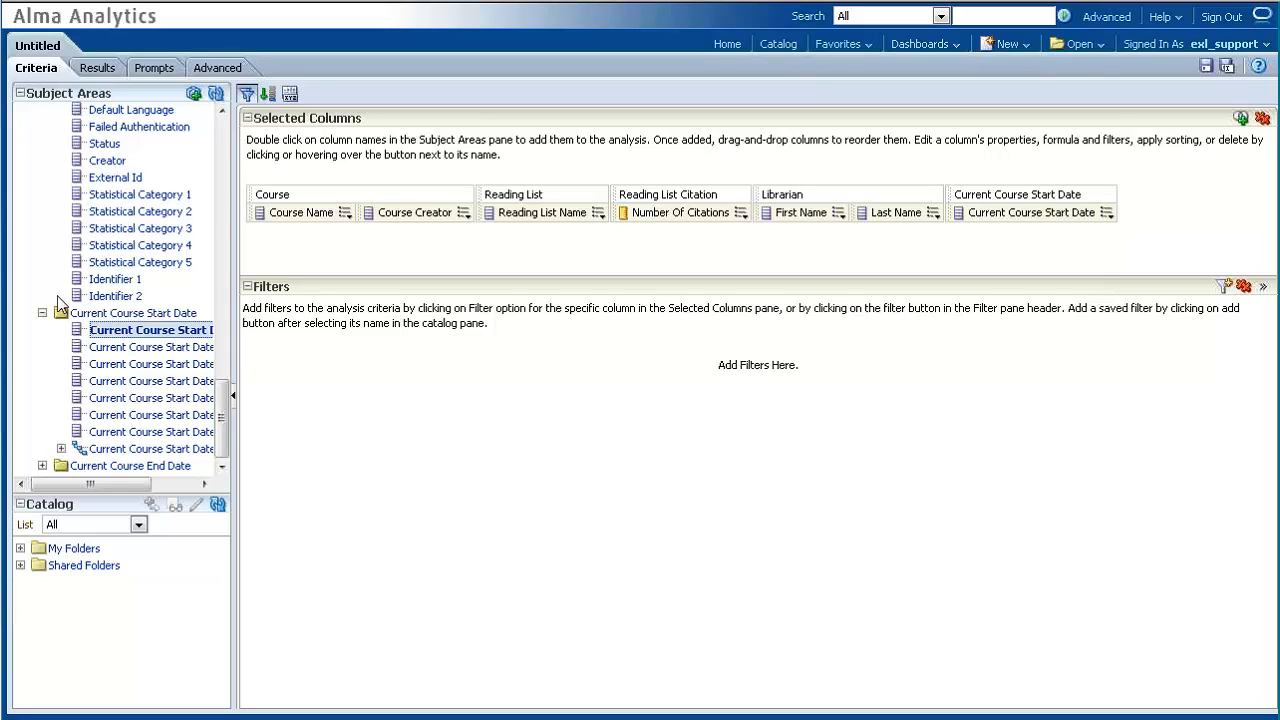
pyautogui.click(41, 466)
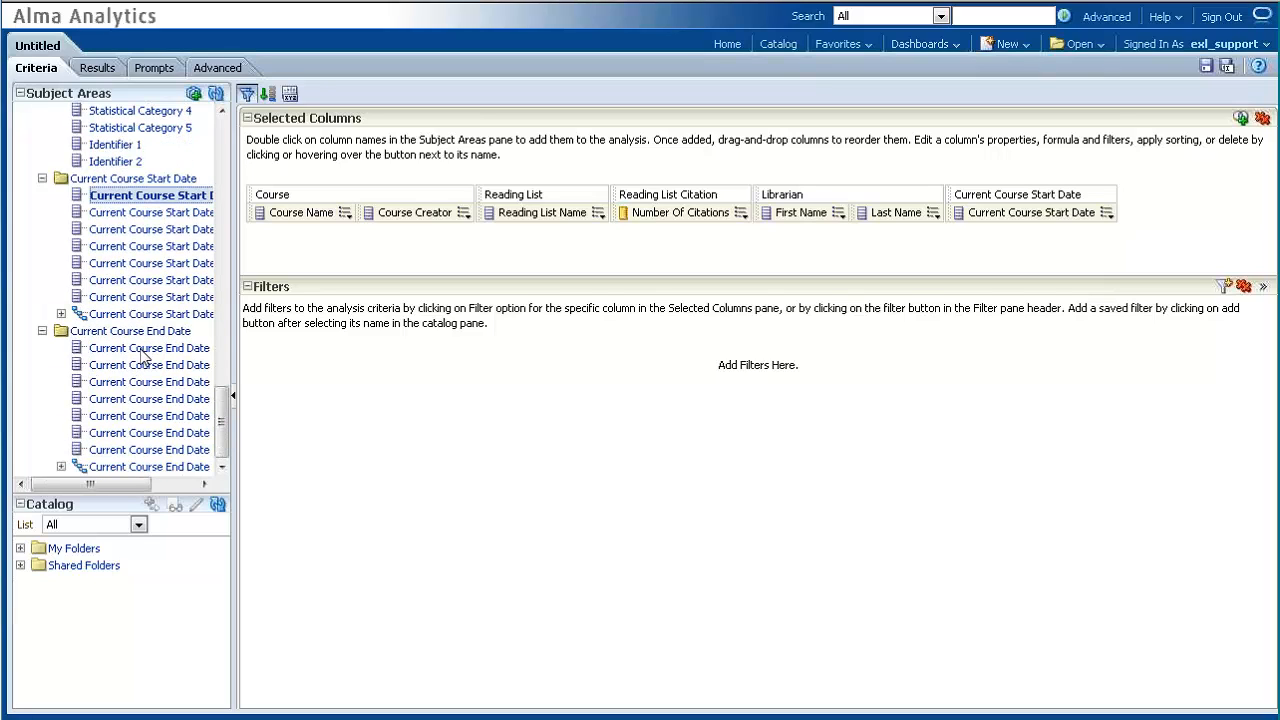
pyautogui.doubleClick(145, 350)
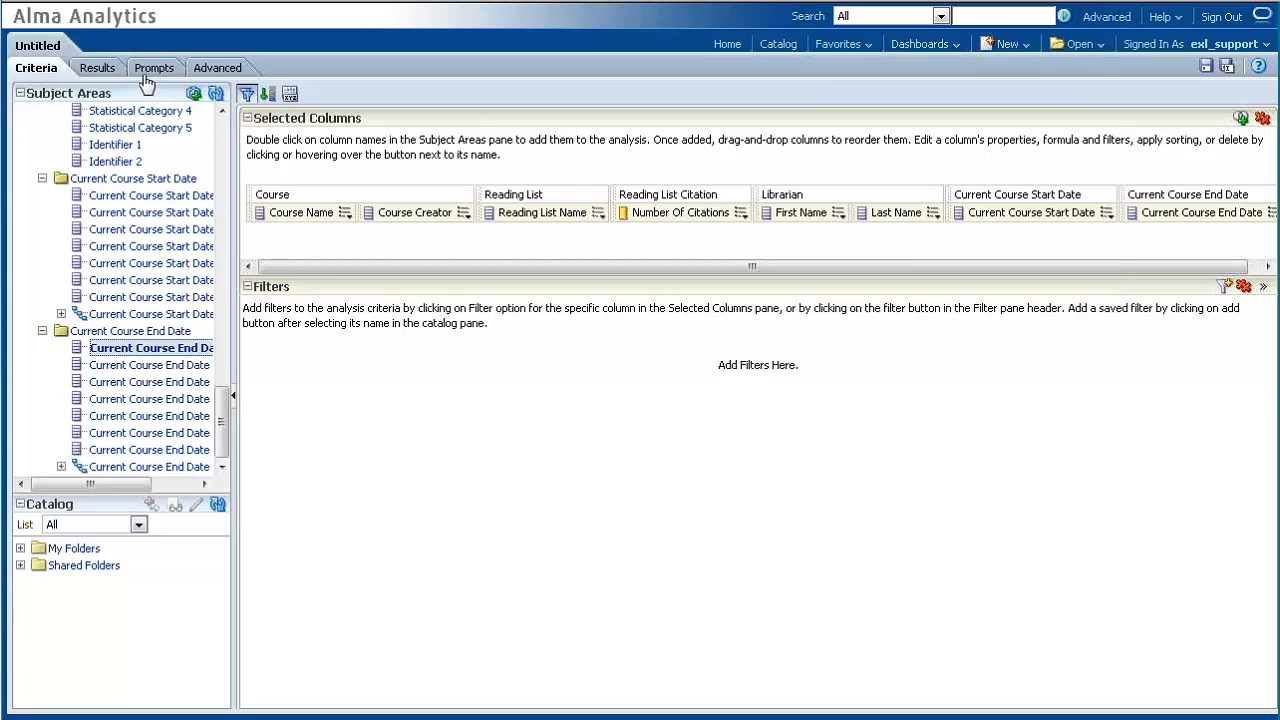
# Step: Display the analysis results and examine the courses, reading lists, citation counts, librarians and course dates in the table
pyautogui.click(103, 73)
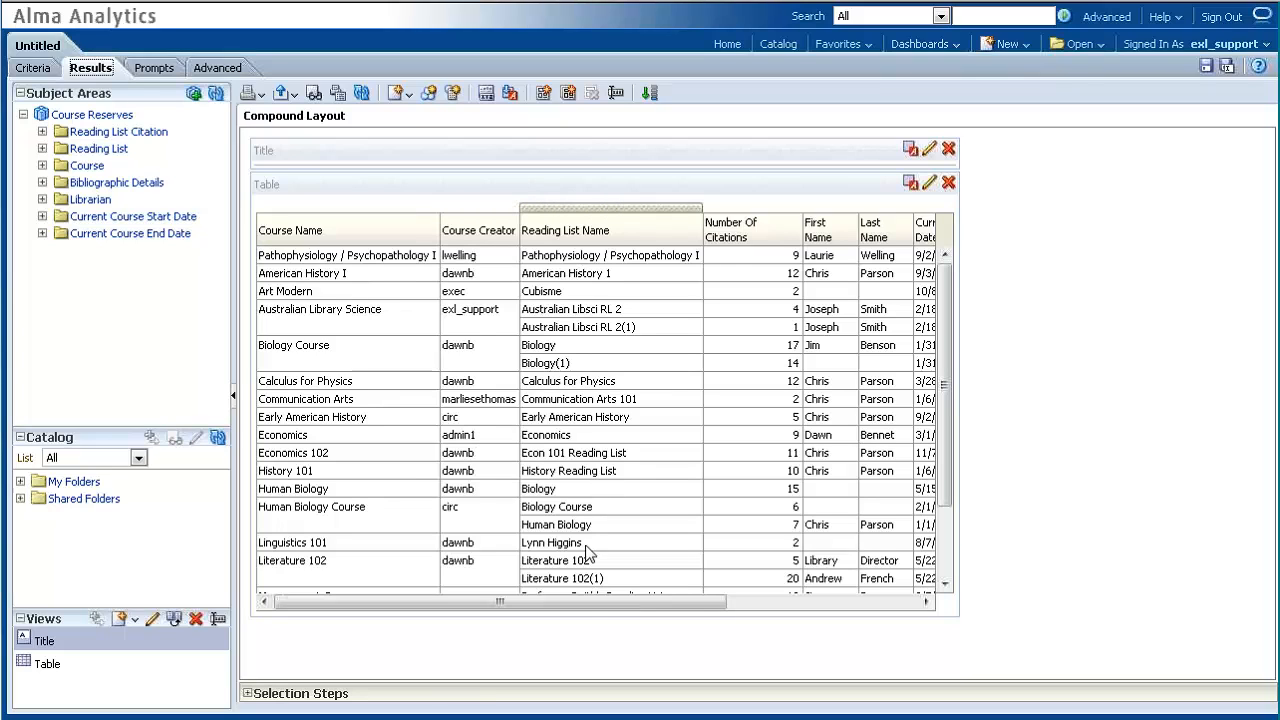
pyautogui.hscroll(3, 586, 604)
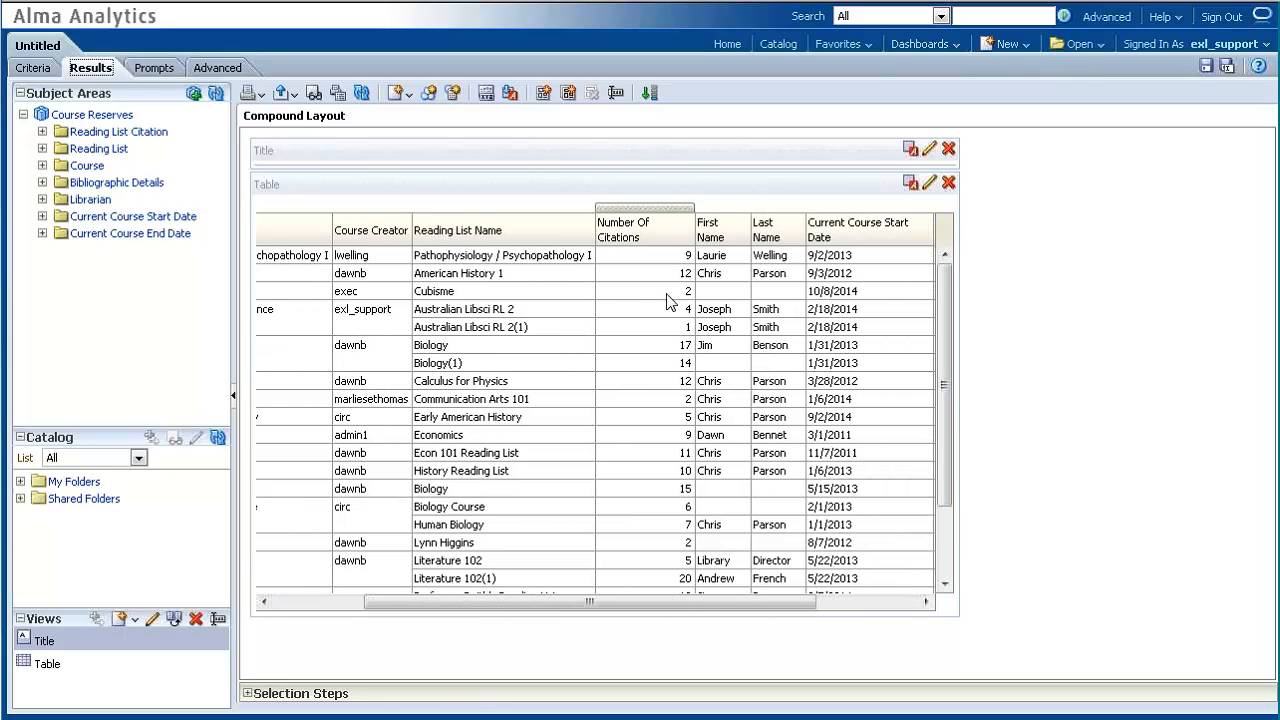
pyautogui.scroll(-2, 658, 318)
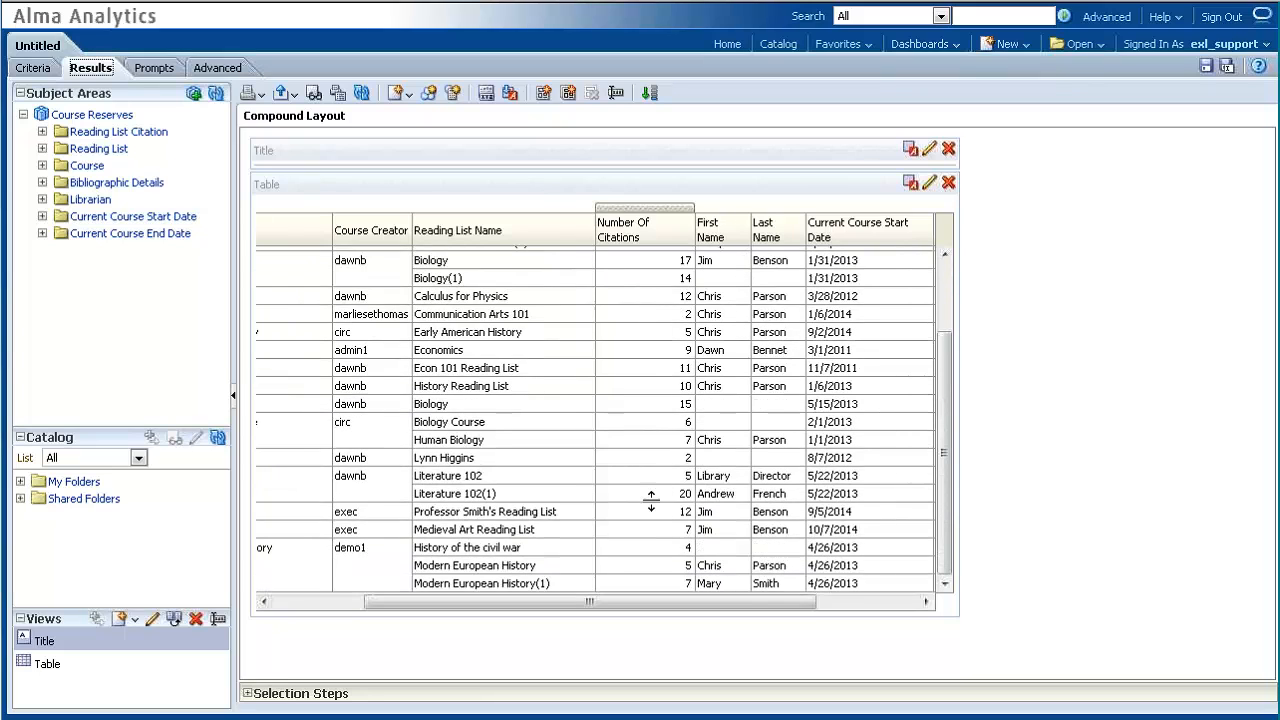
pyautogui.scroll(2, 650, 505)
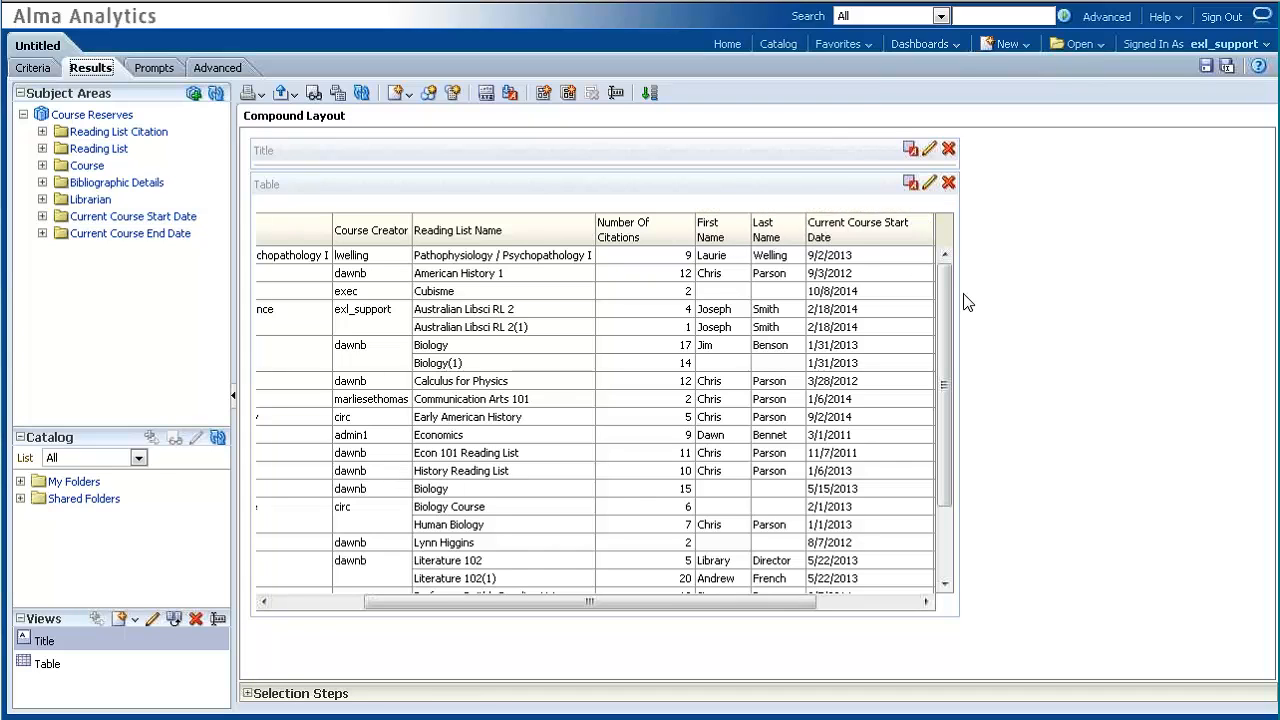
pyautogui.moveTo(777, 600); pyautogui.dragTo(875, 600)
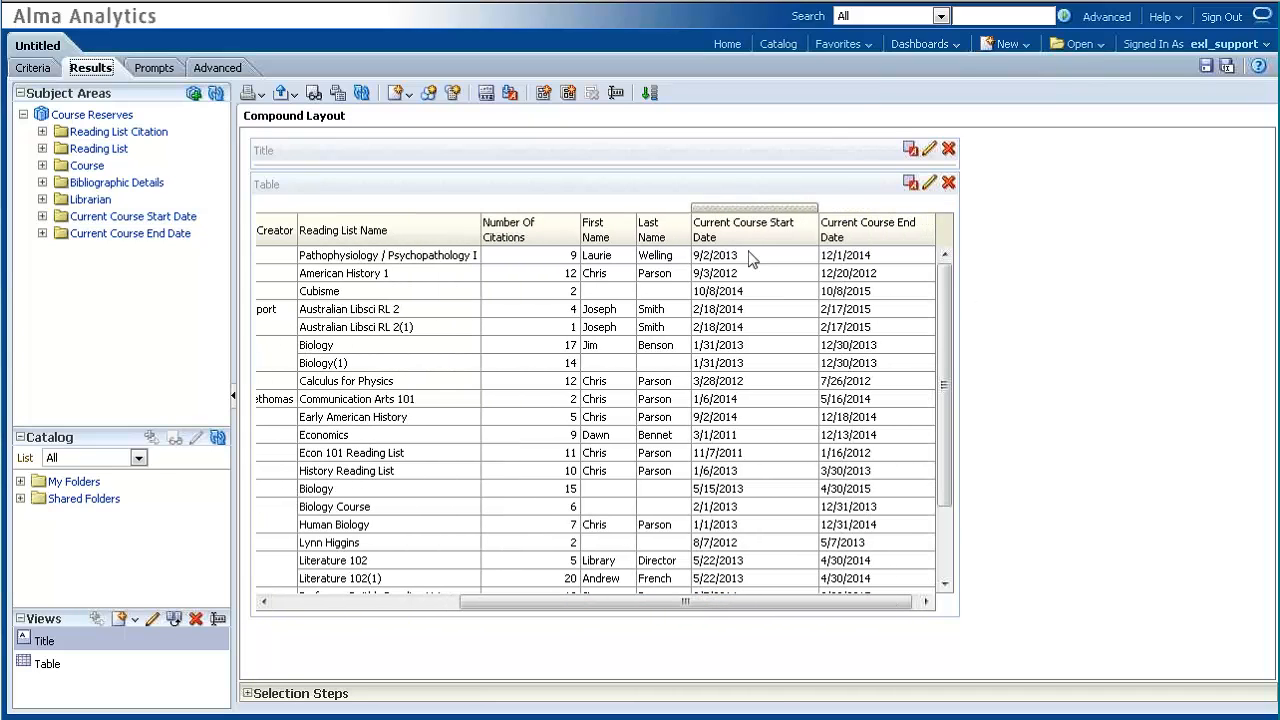
pyautogui.moveTo(949, 417); pyautogui.dragTo(978, 366)
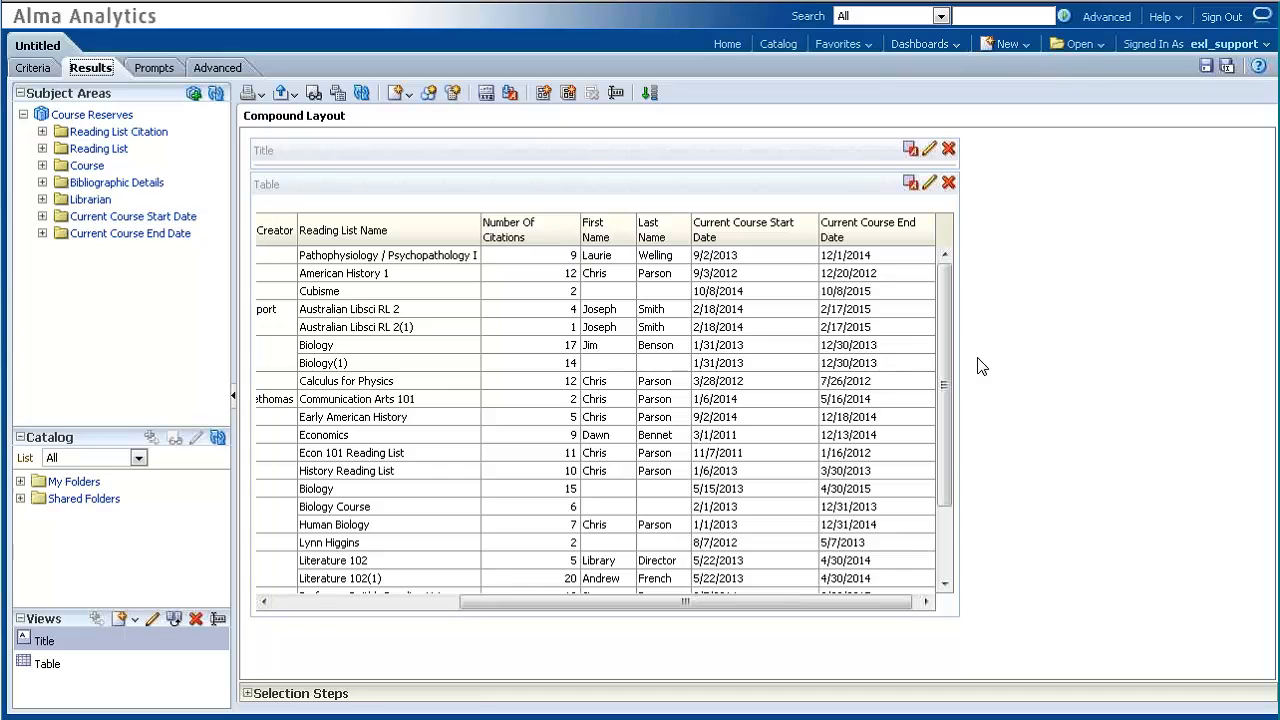
pyautogui.moveTo(730, 601); pyautogui.dragTo(545, 608)
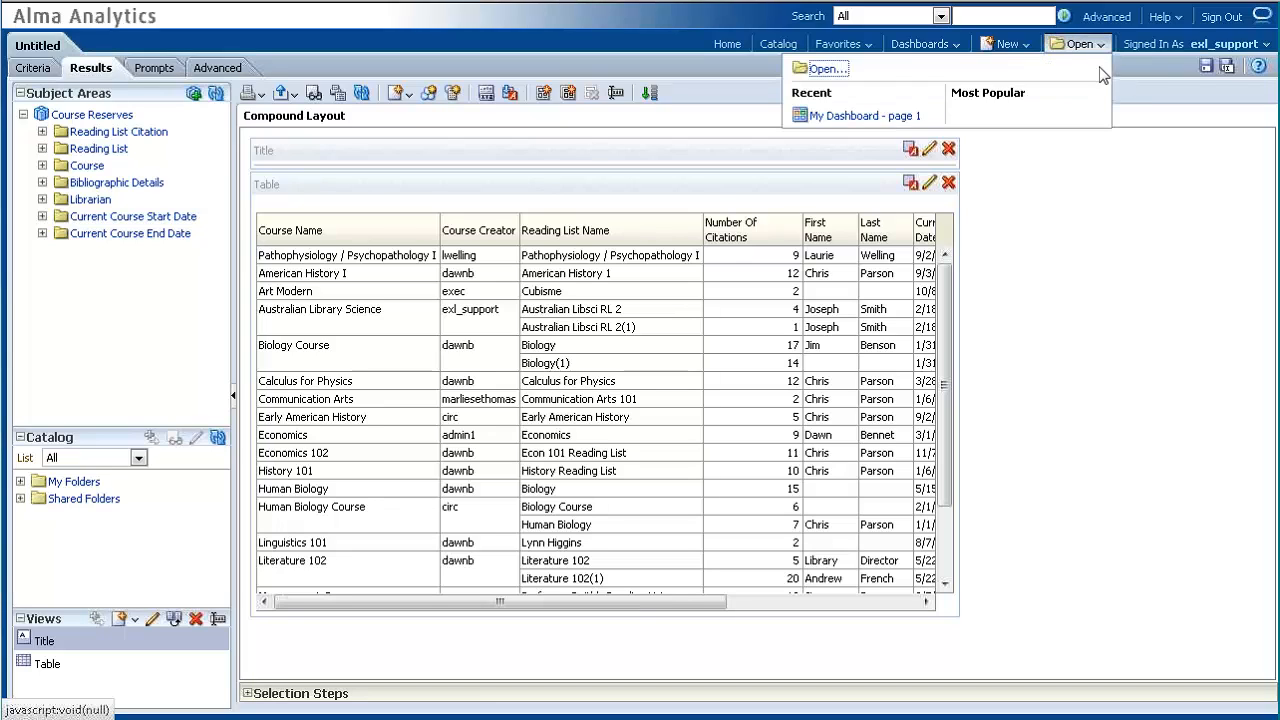
# Step: Start a new analysis on the Fulfillment subject area, leaving the current analysis unsaved
pyautogui.moveTo(1005, 44)
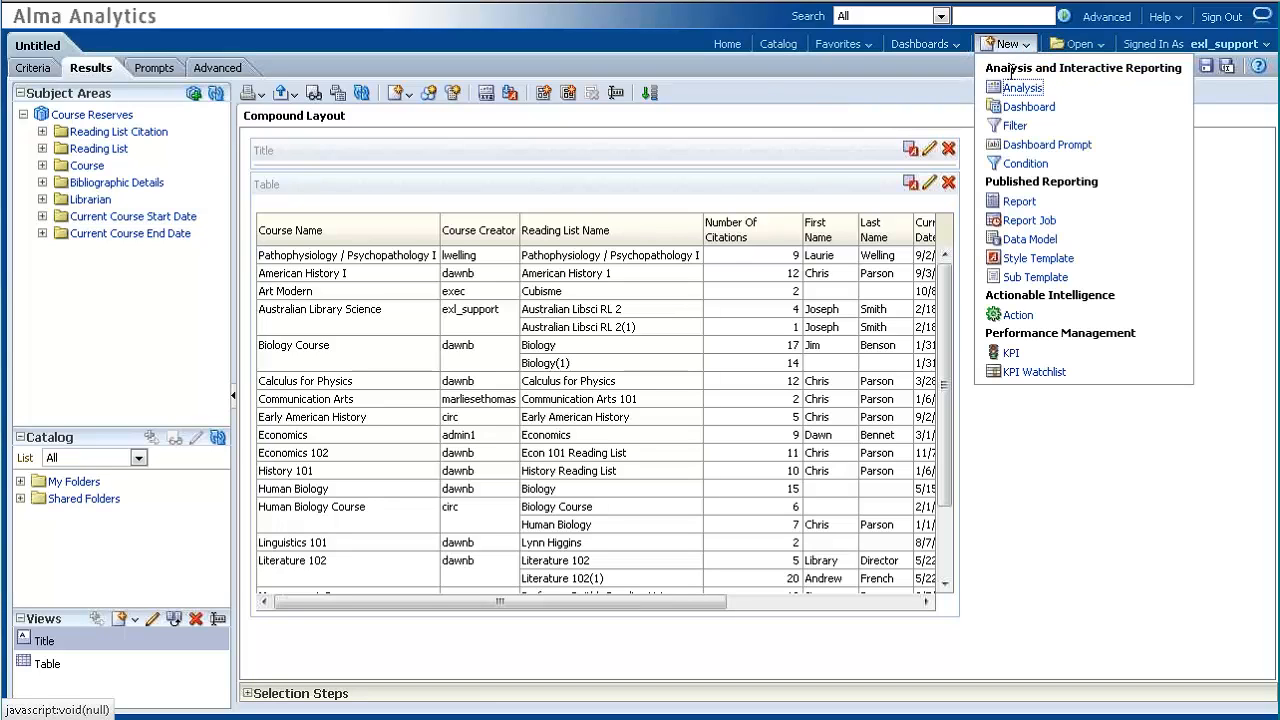
pyautogui.click(1014, 88)
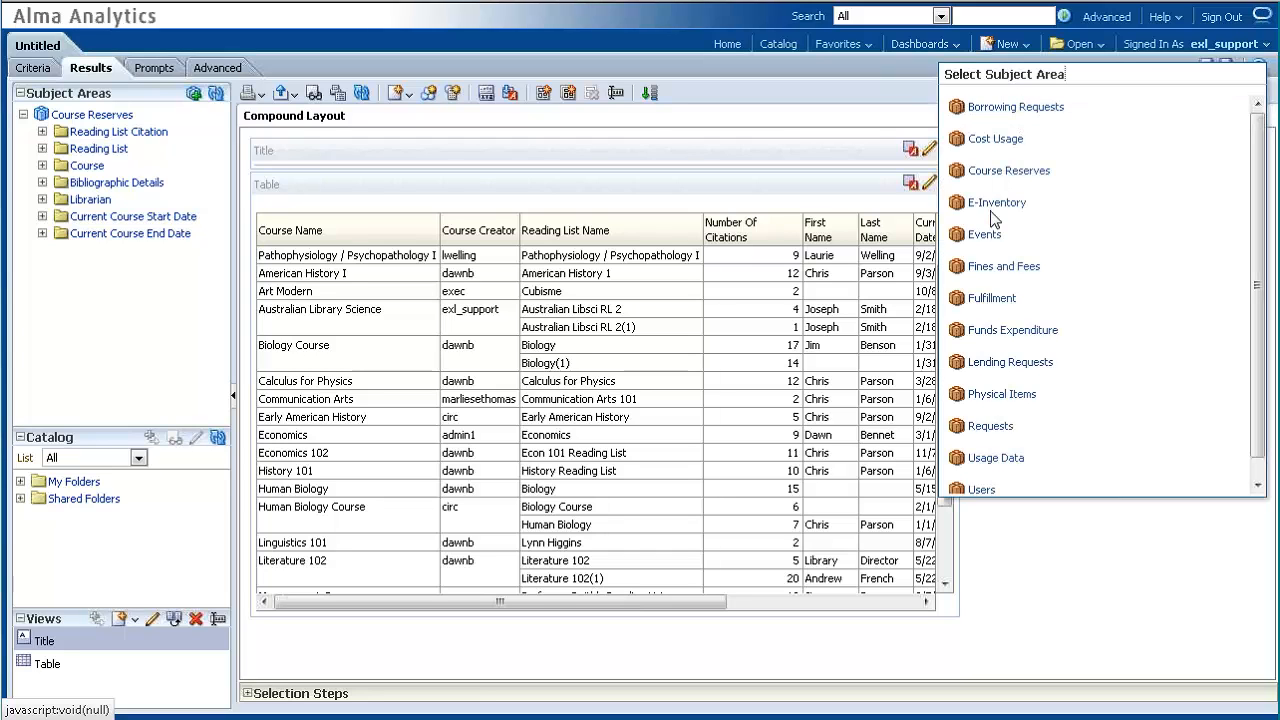
pyautogui.click(990, 300)
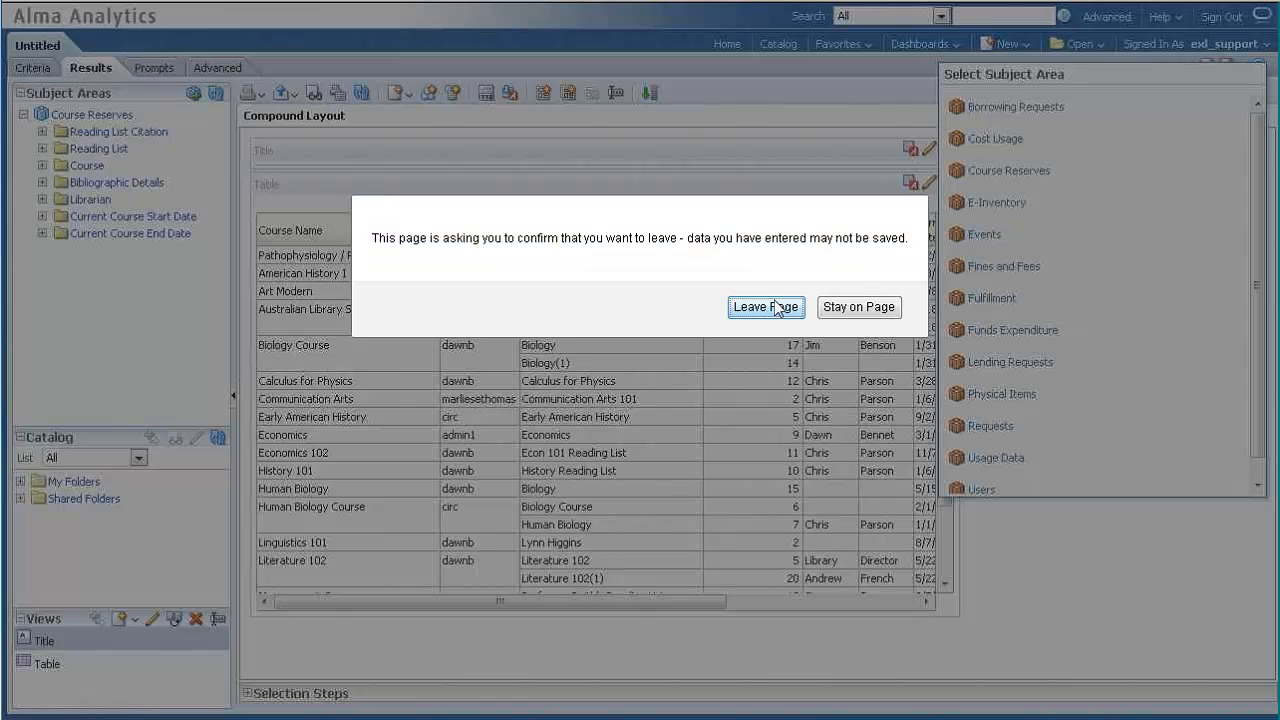
pyautogui.click(766, 307)
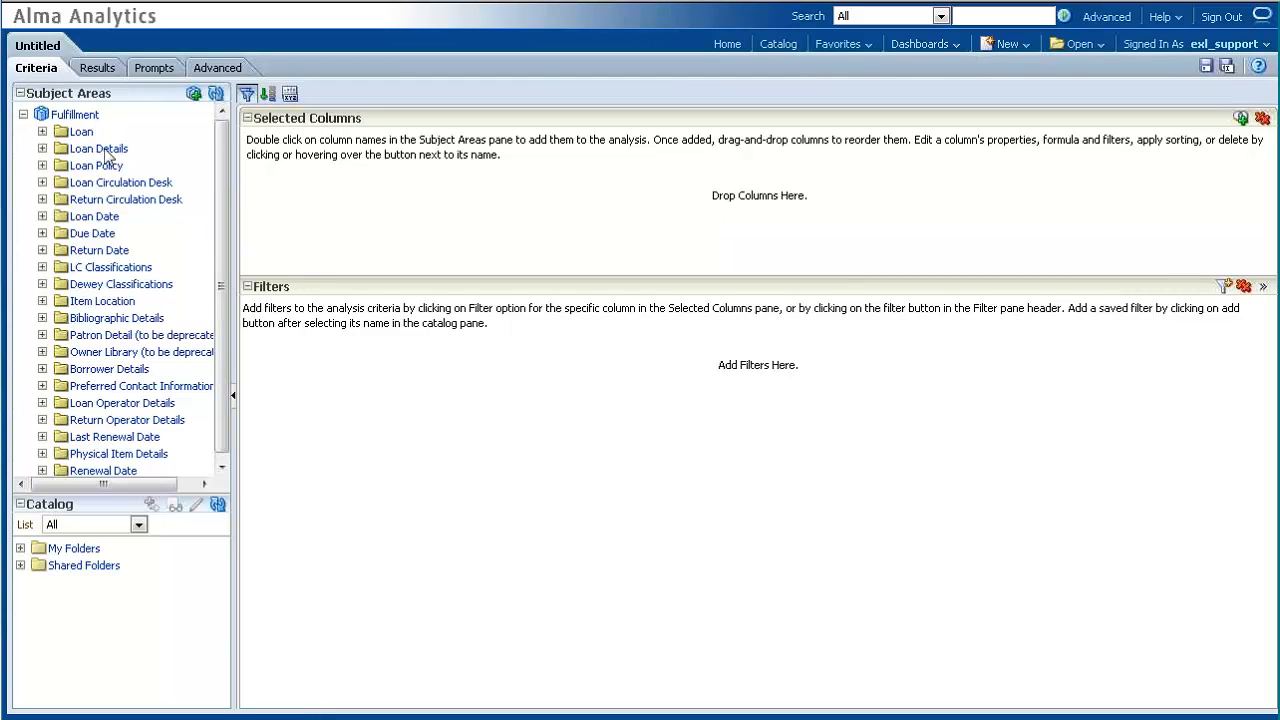
# Step: Add the Associated Course Code and Associated Course Name columns from Loan Details to the analysis
pyautogui.doubleClick(90, 150)
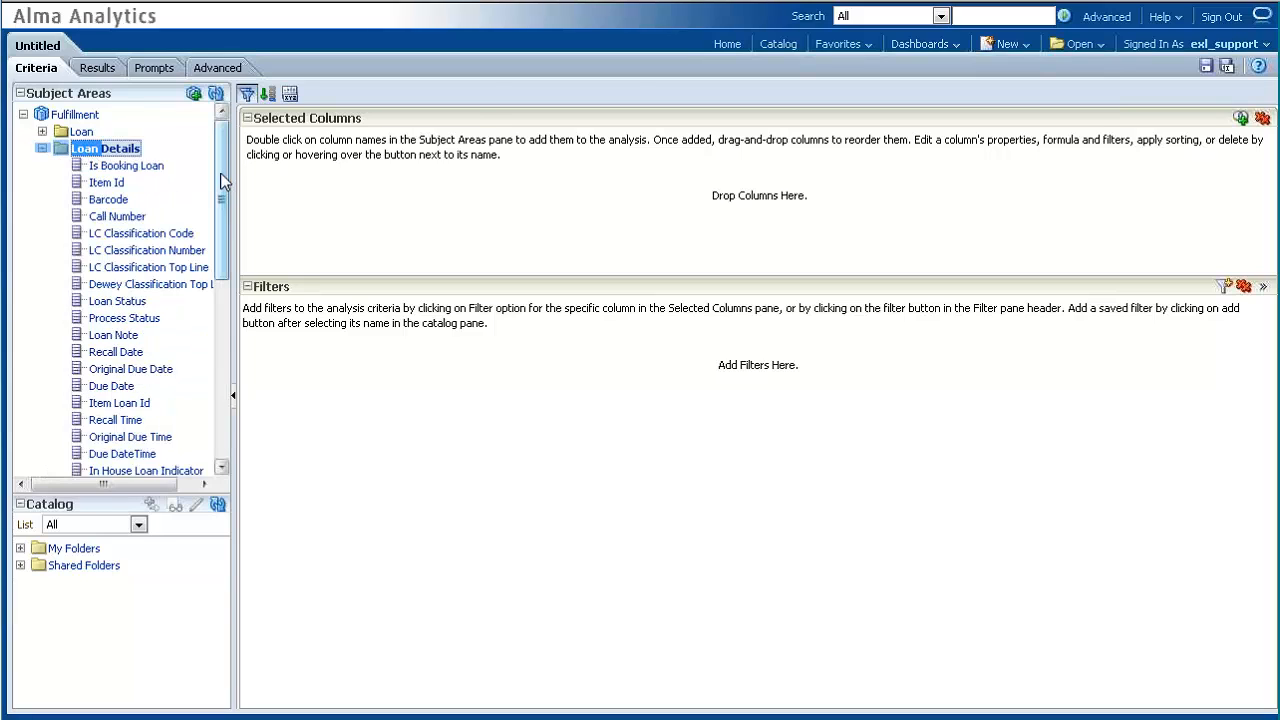
pyautogui.scroll(-5, 160, 250)
pyautogui.click(180, 252)
pyautogui.doubleClick(182, 252)
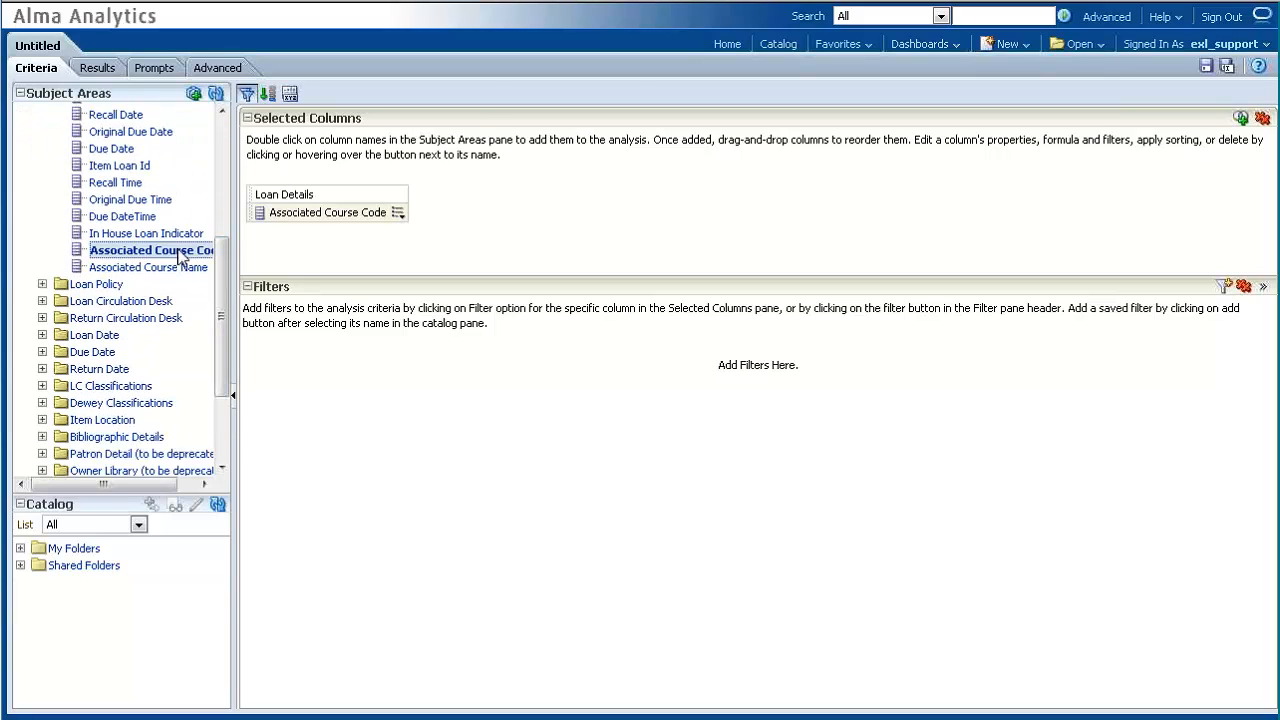
pyautogui.doubleClick(176, 268)
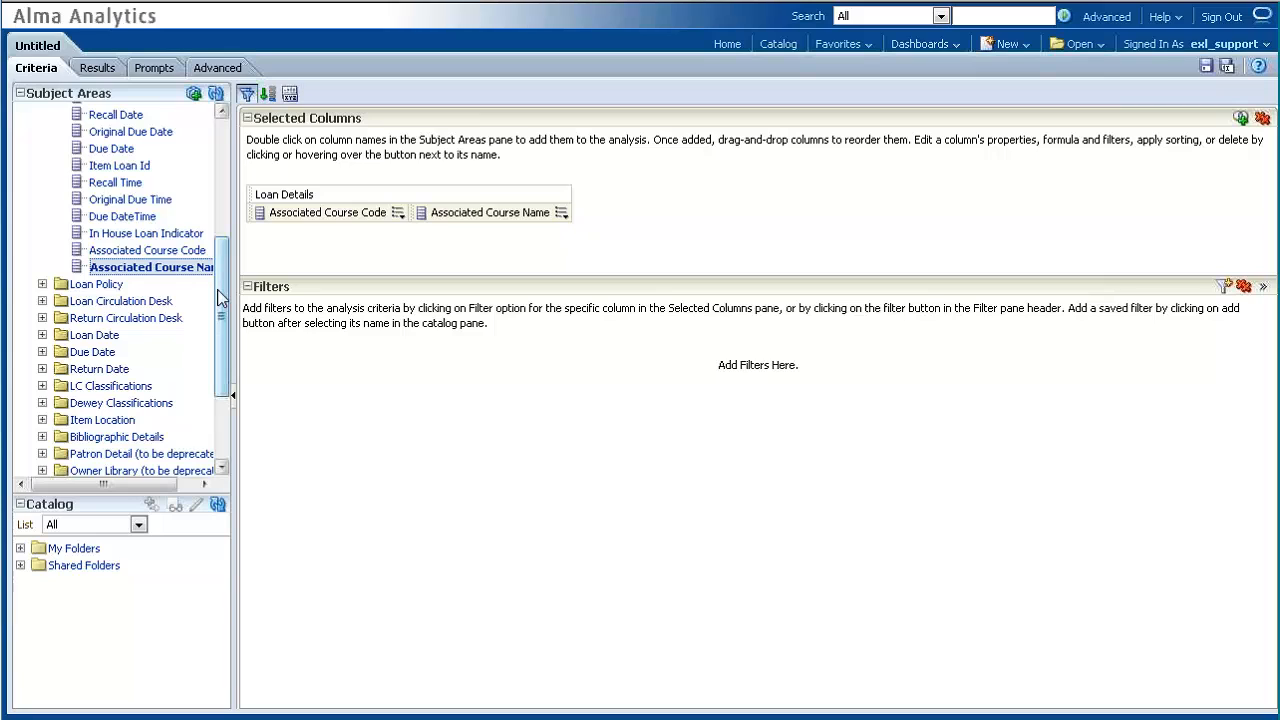
# Step: Add the Title column from Bibliographic Details to the analysis
pyautogui.scroll(5, 95, 155)
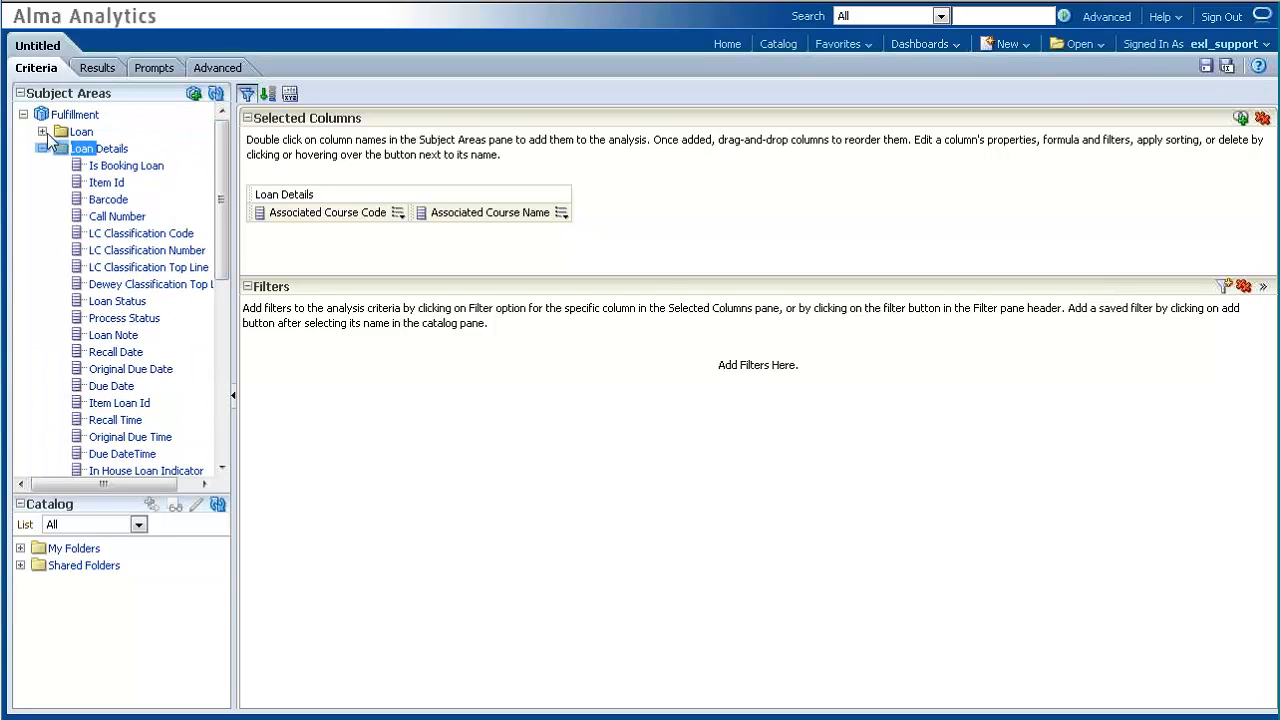
pyautogui.click(42, 131)
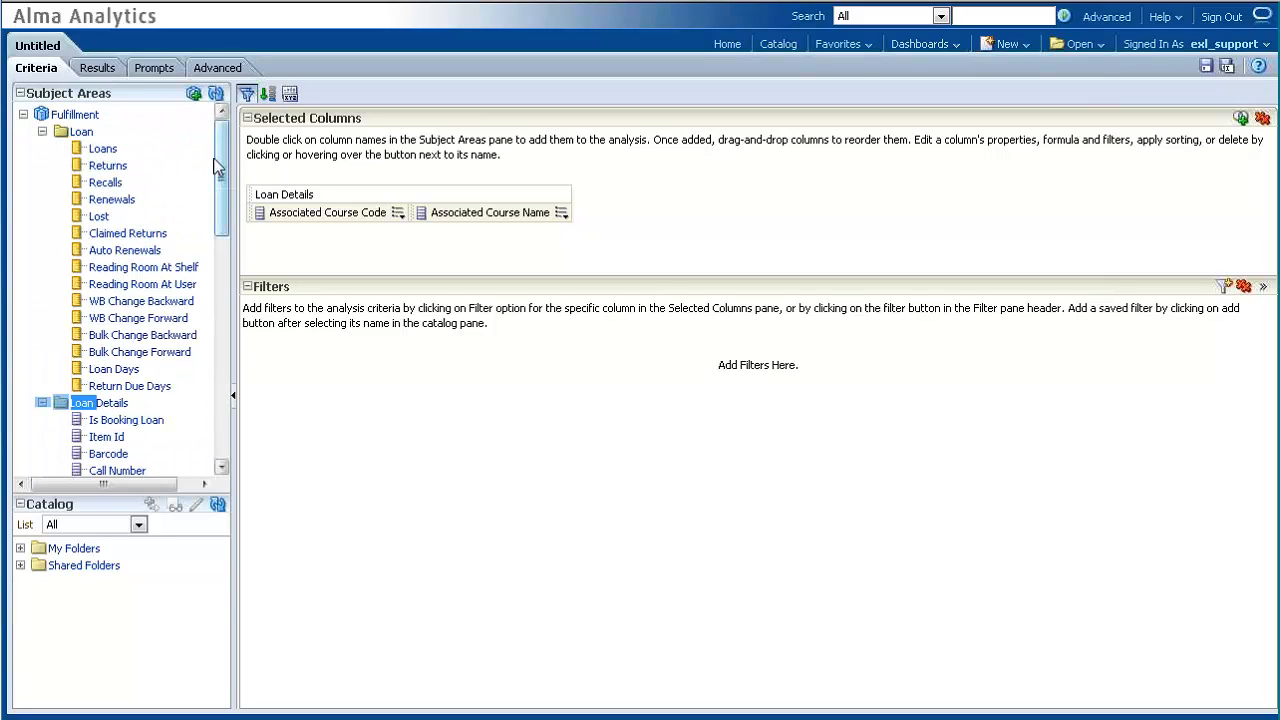
pyautogui.moveTo(221, 170); pyautogui.dragTo(214, 377)
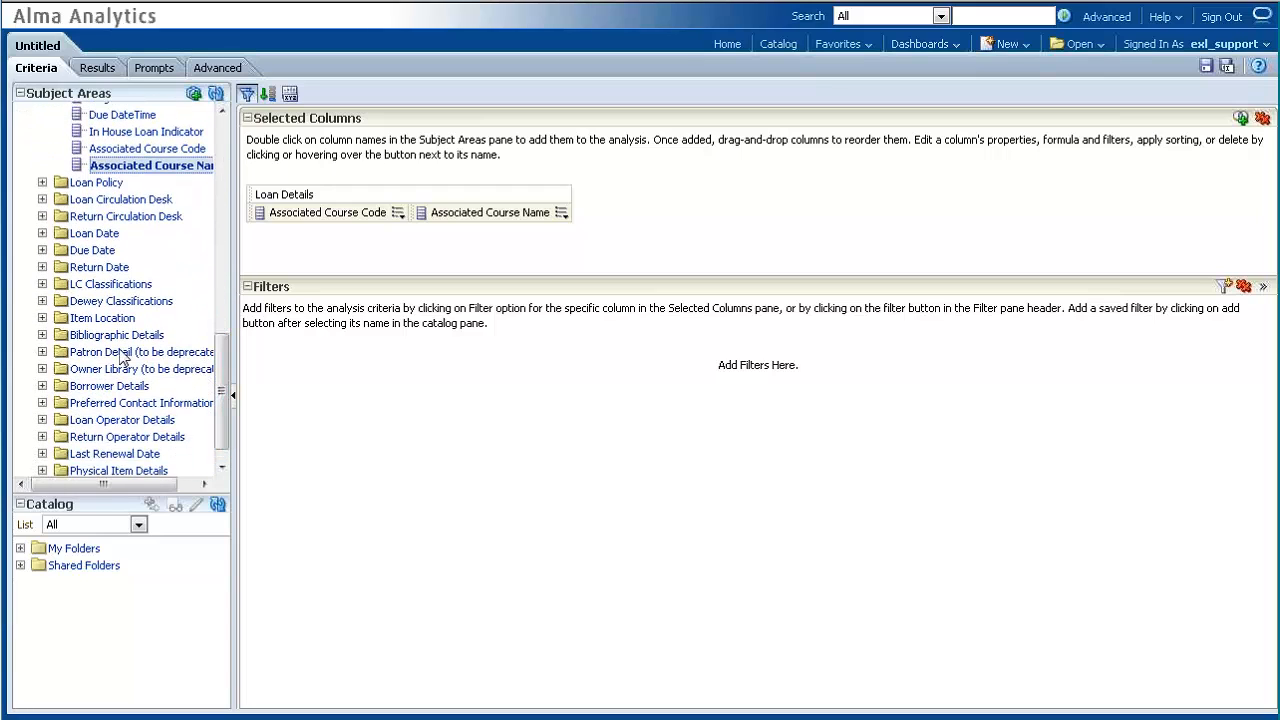
pyautogui.click(42, 335)
pyautogui.moveTo(221, 290); pyautogui.dragTo(182, 398)
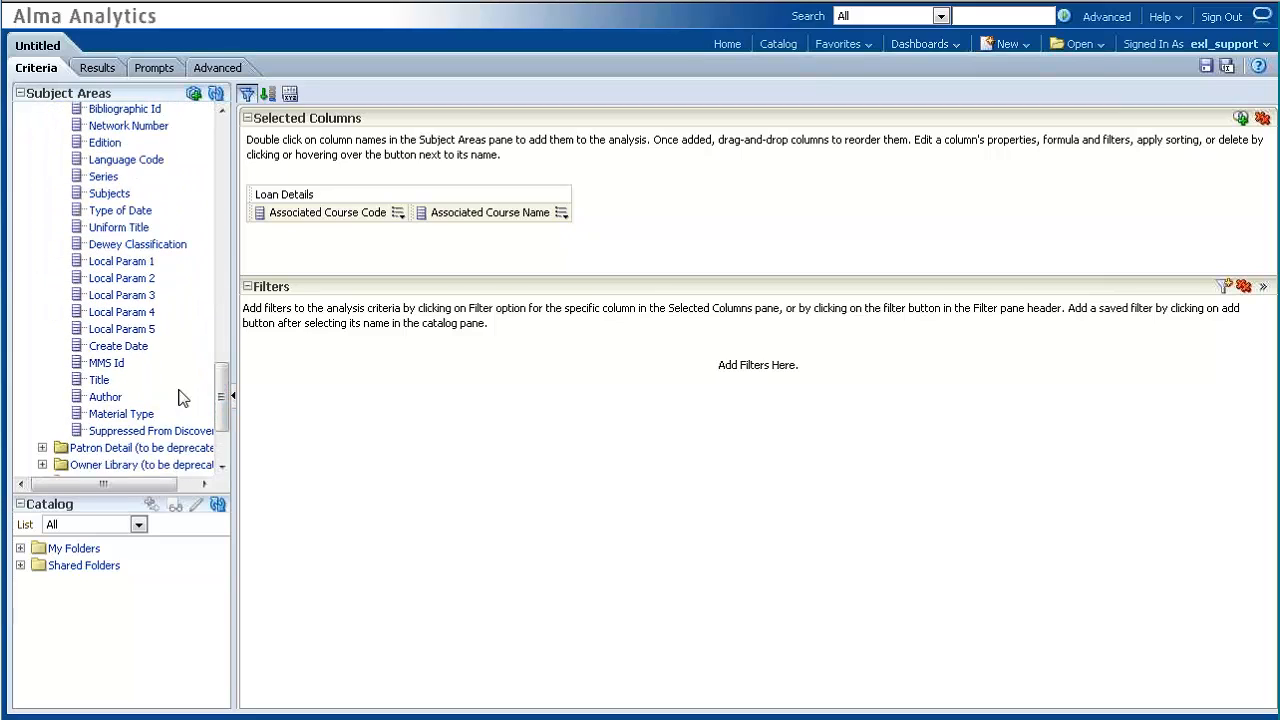
pyautogui.doubleClick(99, 384)
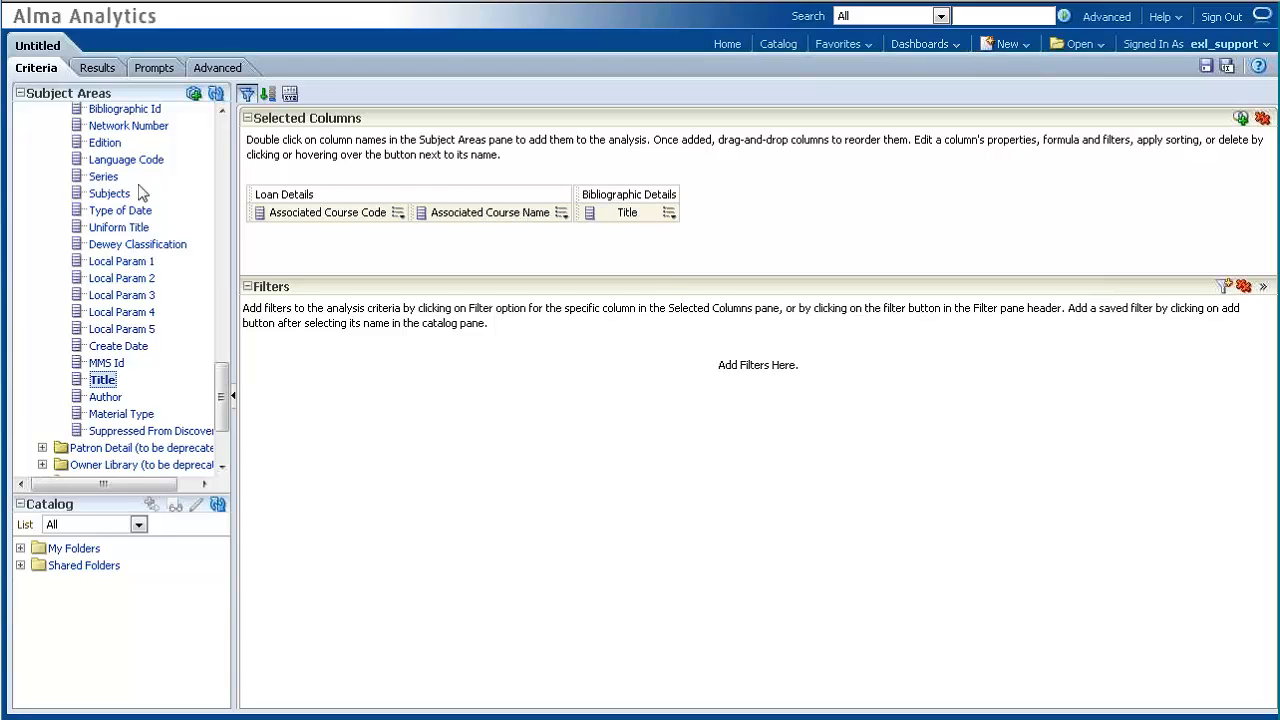
# Step: Display the analysis results and examine which loaned titles are associated with each course code and course name
pyautogui.scroll(2, 143, 193)
pyautogui.scroll(15, 143, 193)
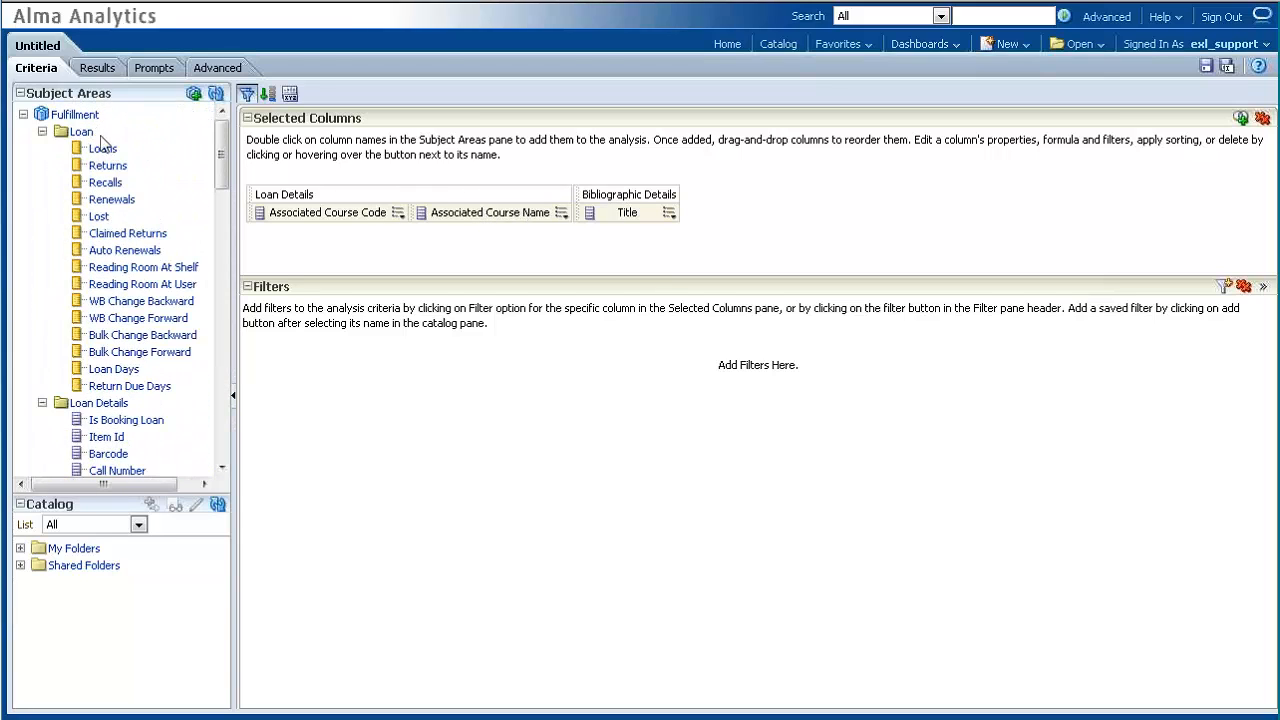
pyautogui.click(97, 67)
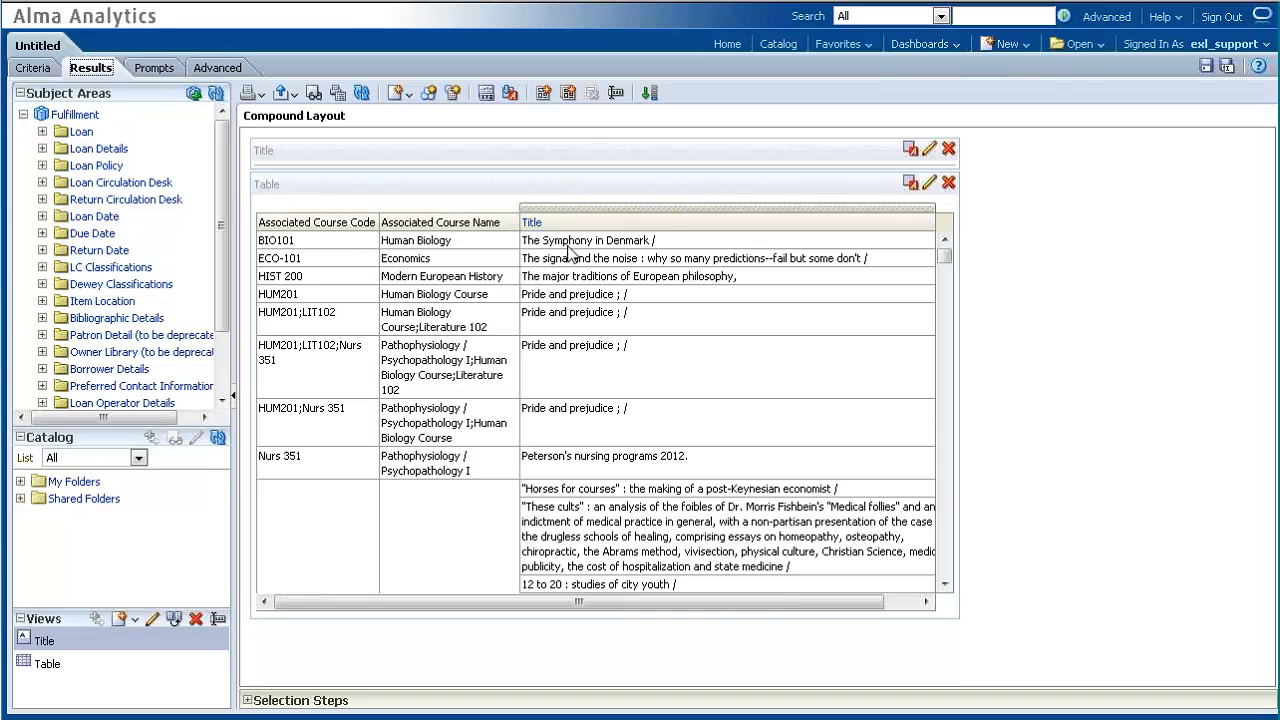
pyautogui.scroll(-1, 572, 255)
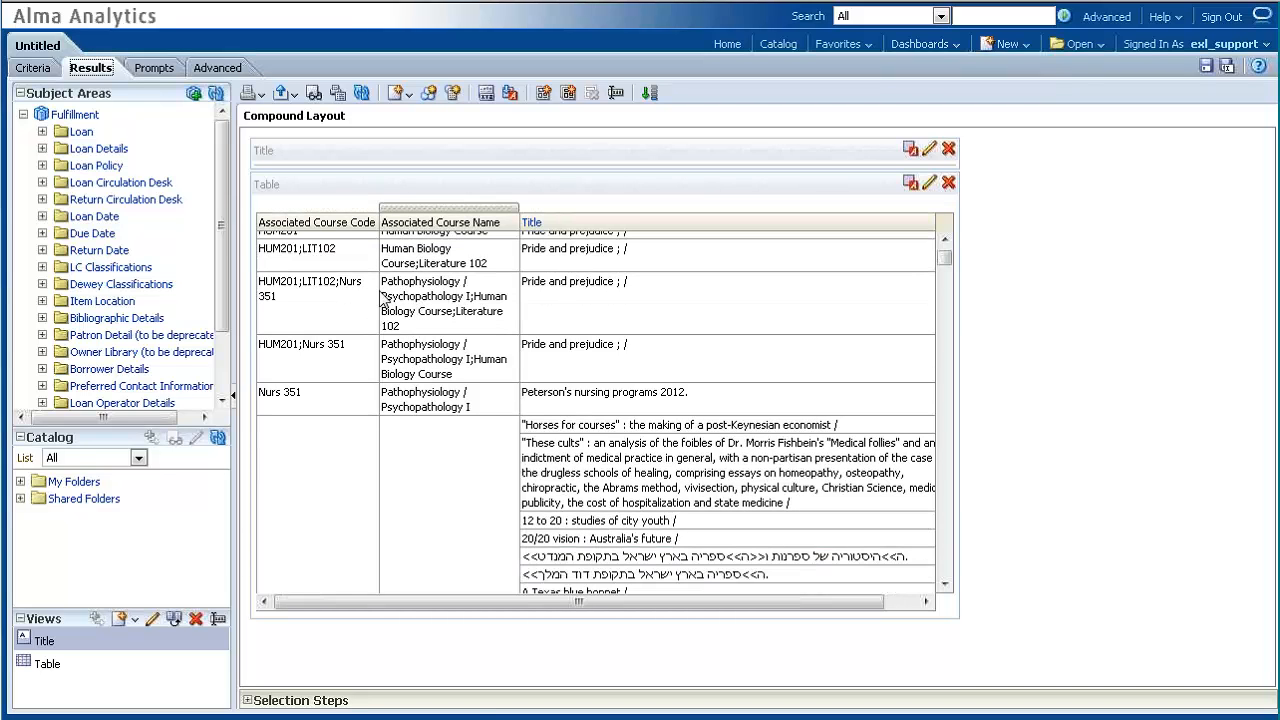
pyautogui.scroll(-5, 686, 323)
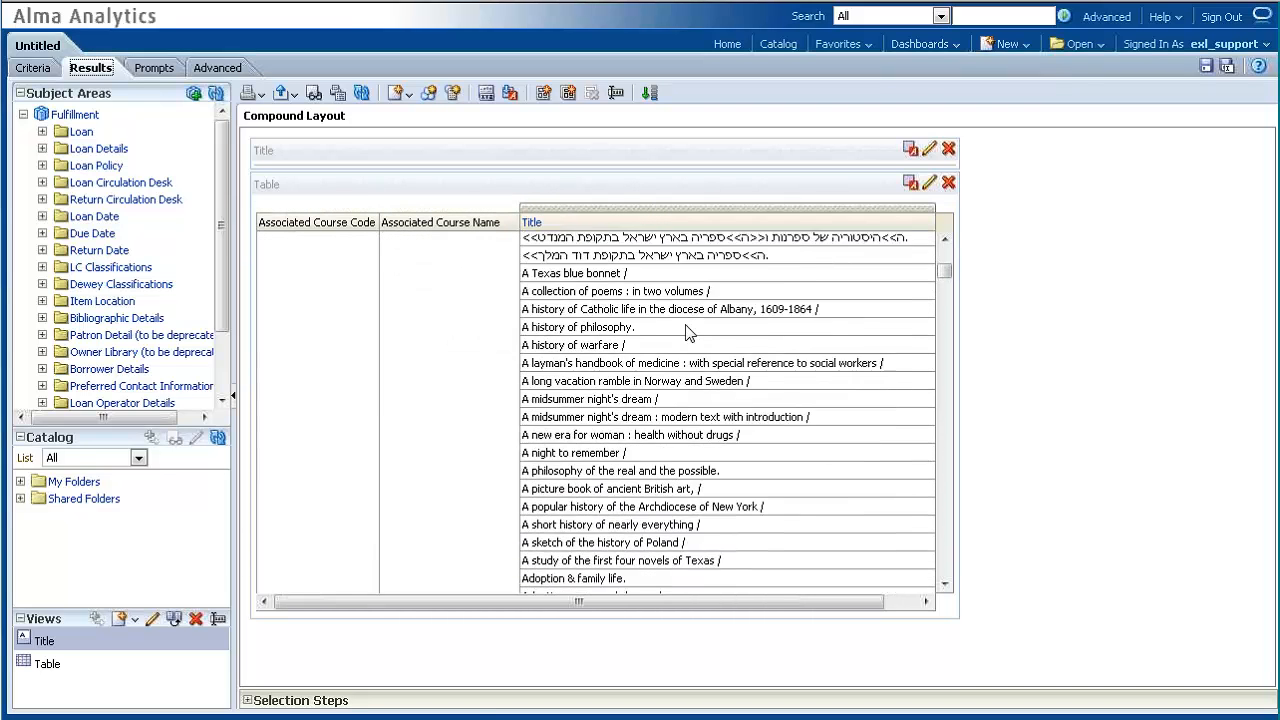
pyautogui.scroll(3, 686, 331)
pyautogui.scroll(2, 705, 330)
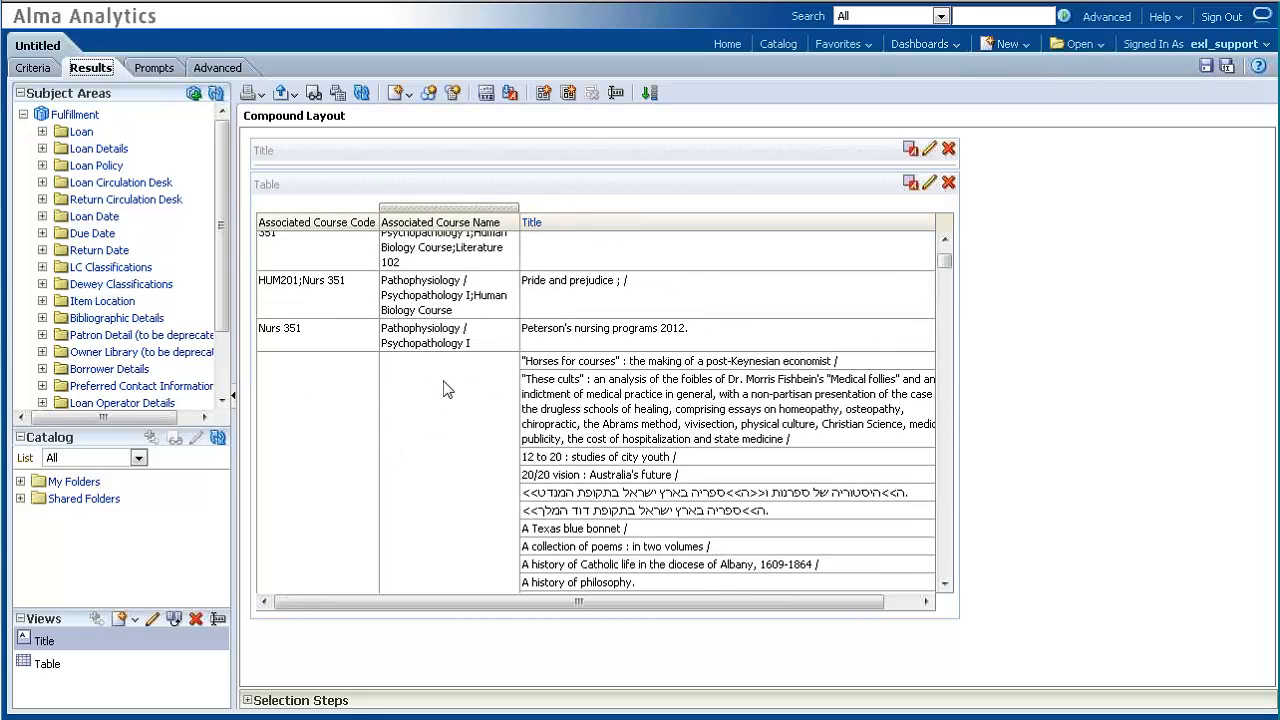
pyautogui.scroll(3, 437, 396)
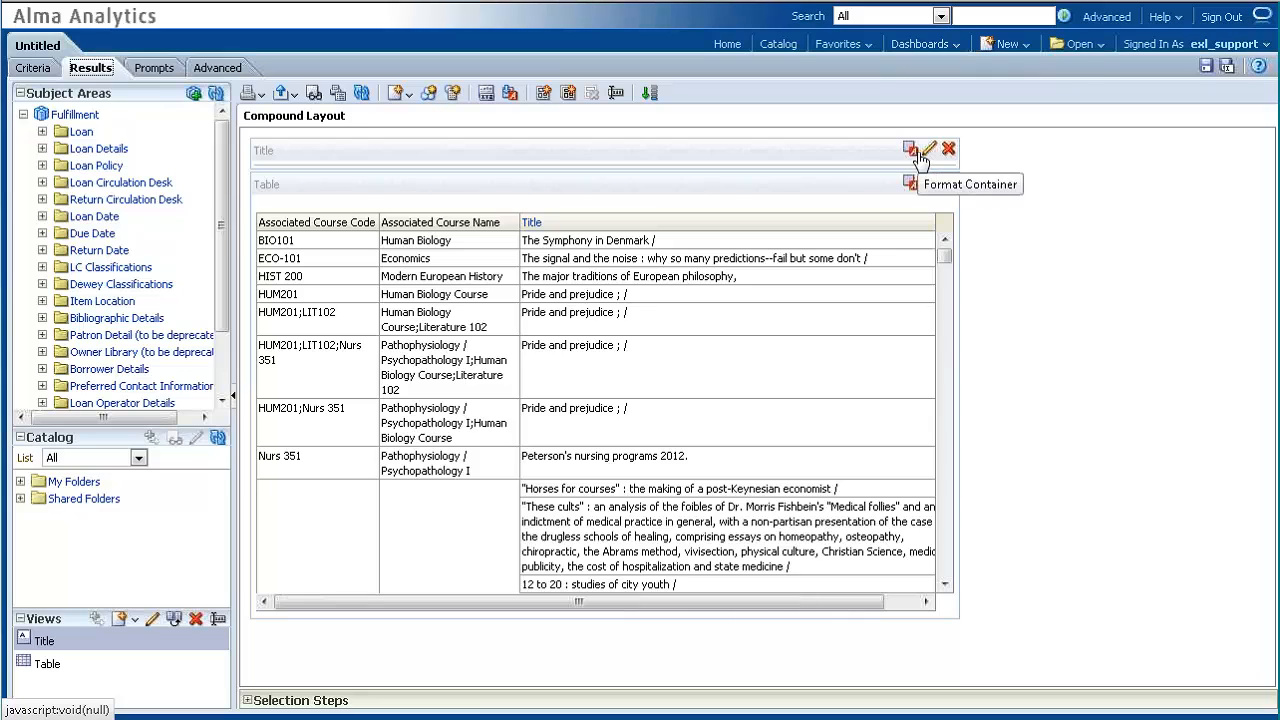
# Step: Start a new analysis on the Requests subject area, leaving the fulfillment analysis unsaved
pyautogui.click(1001, 48)
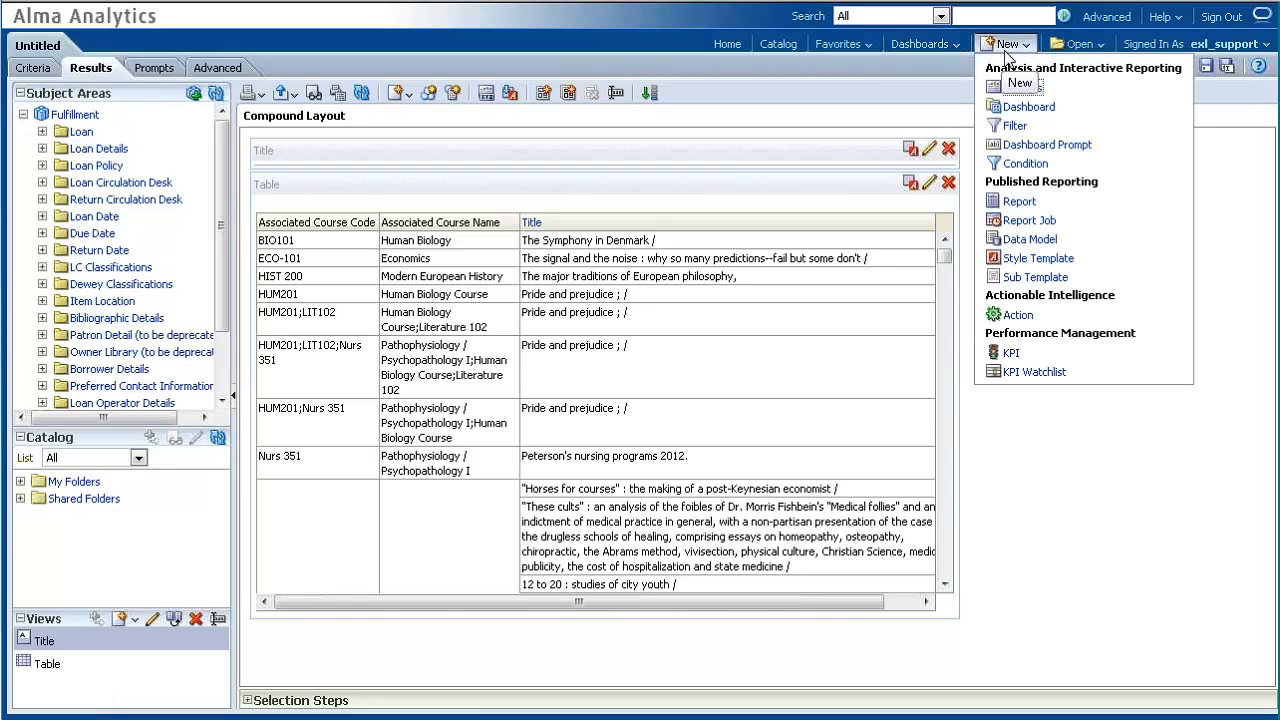
pyautogui.click(1024, 90)
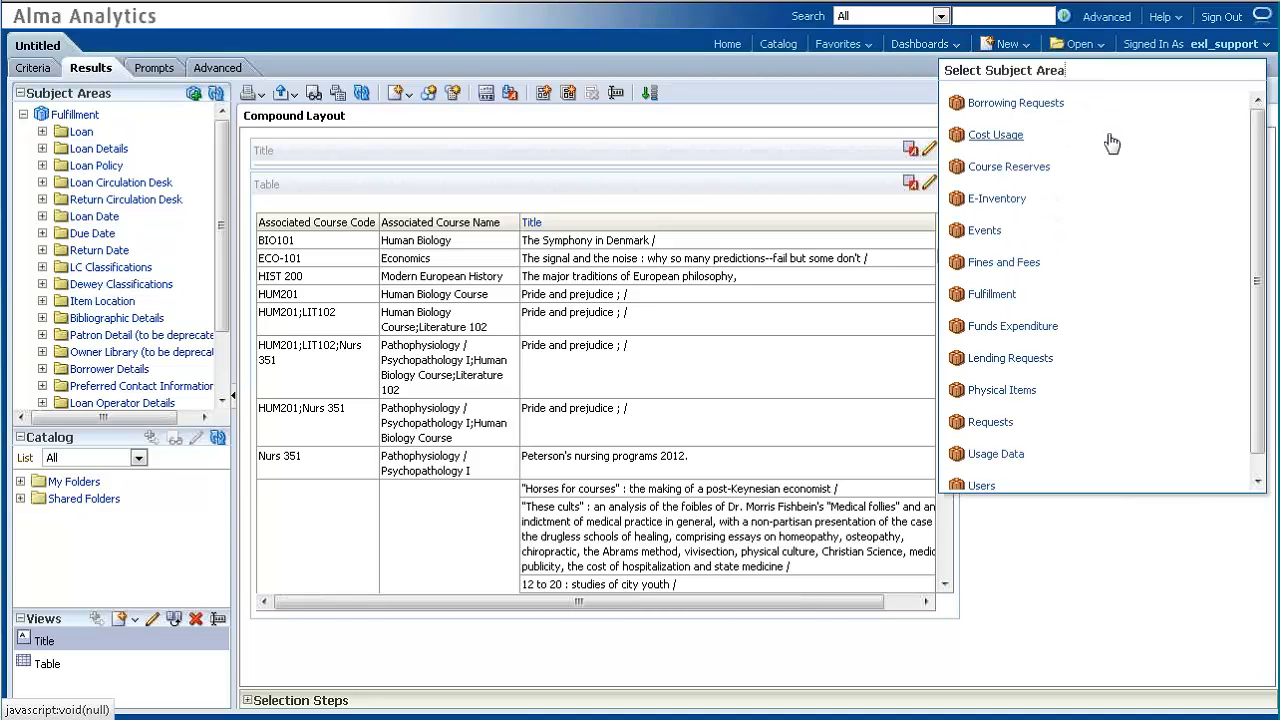
pyautogui.scroll(-1, 1105, 195)
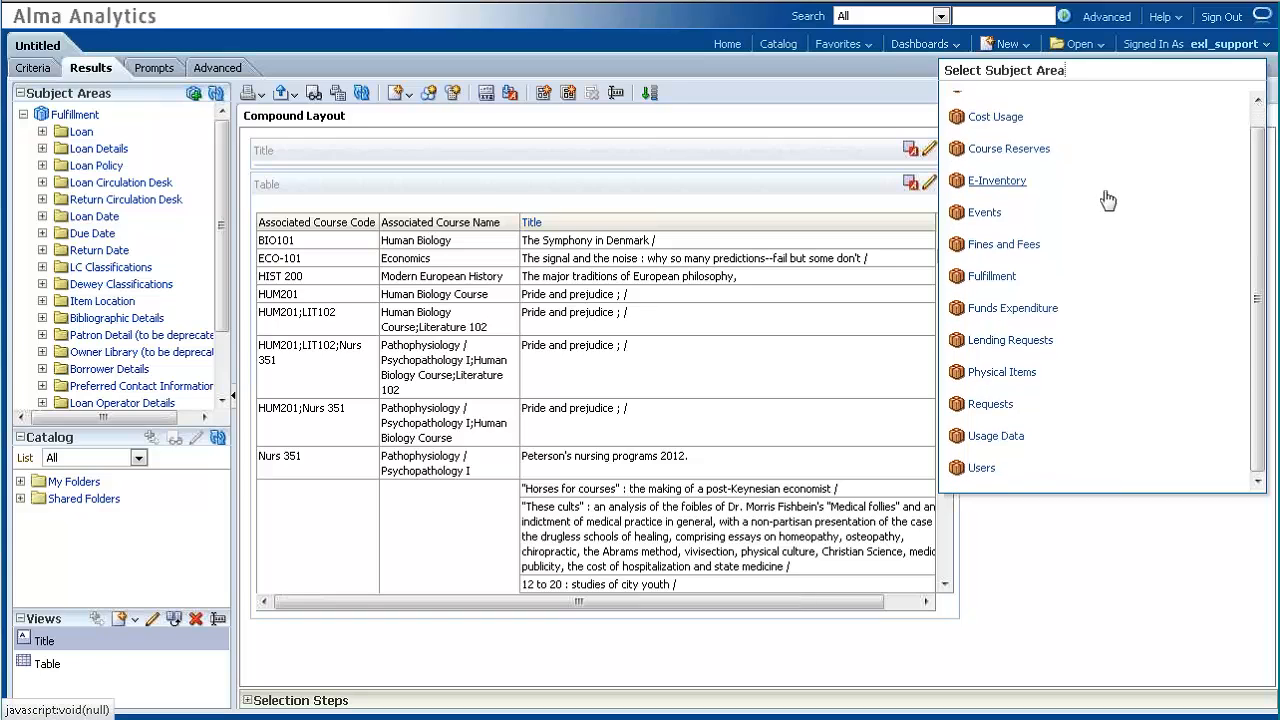
pyautogui.click(995, 406)
pyautogui.click(763, 307)
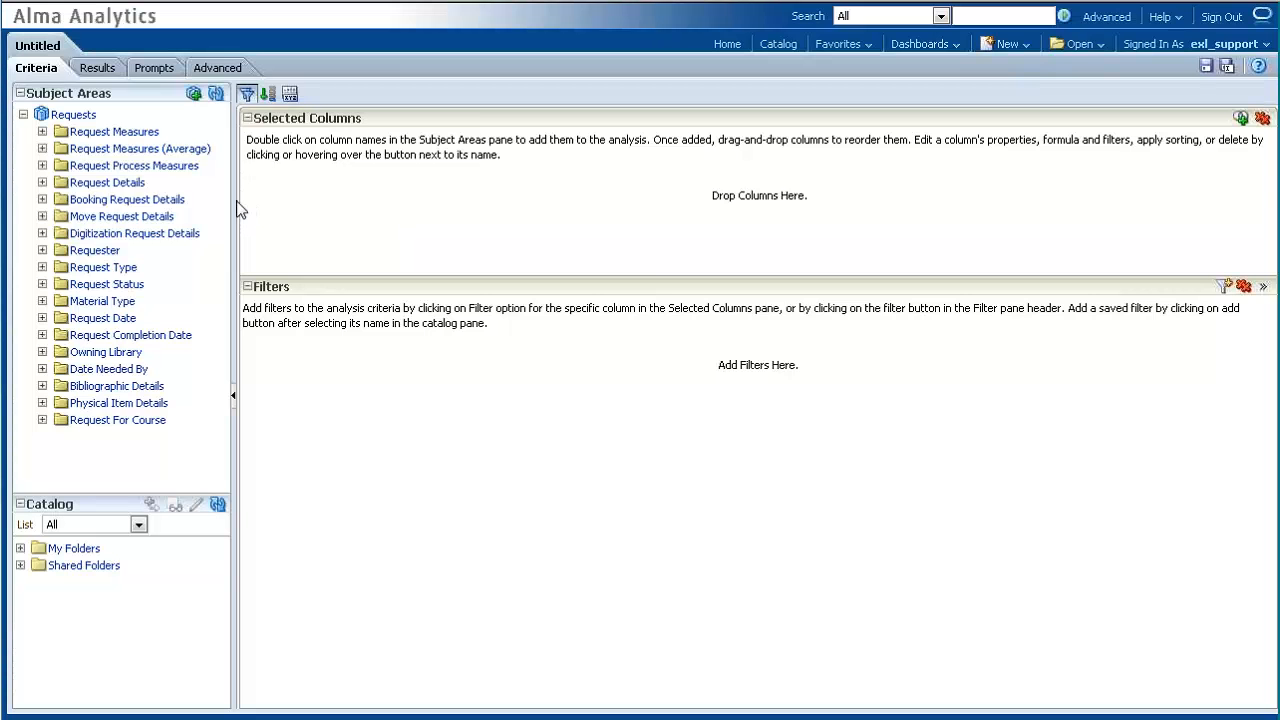
# Step: Add the User Name column from Requester and the Associated Course Code and Associated Course Name columns from Request Details
pyautogui.click(42, 251)
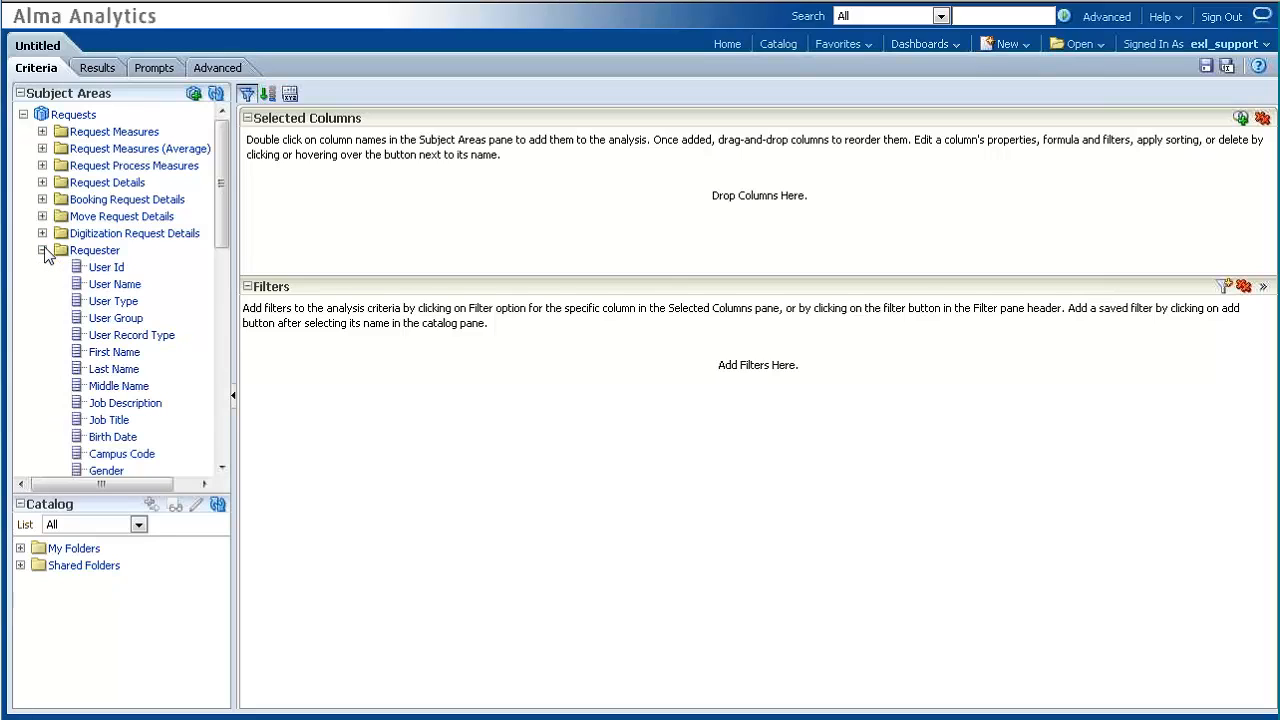
pyautogui.doubleClick(108, 287)
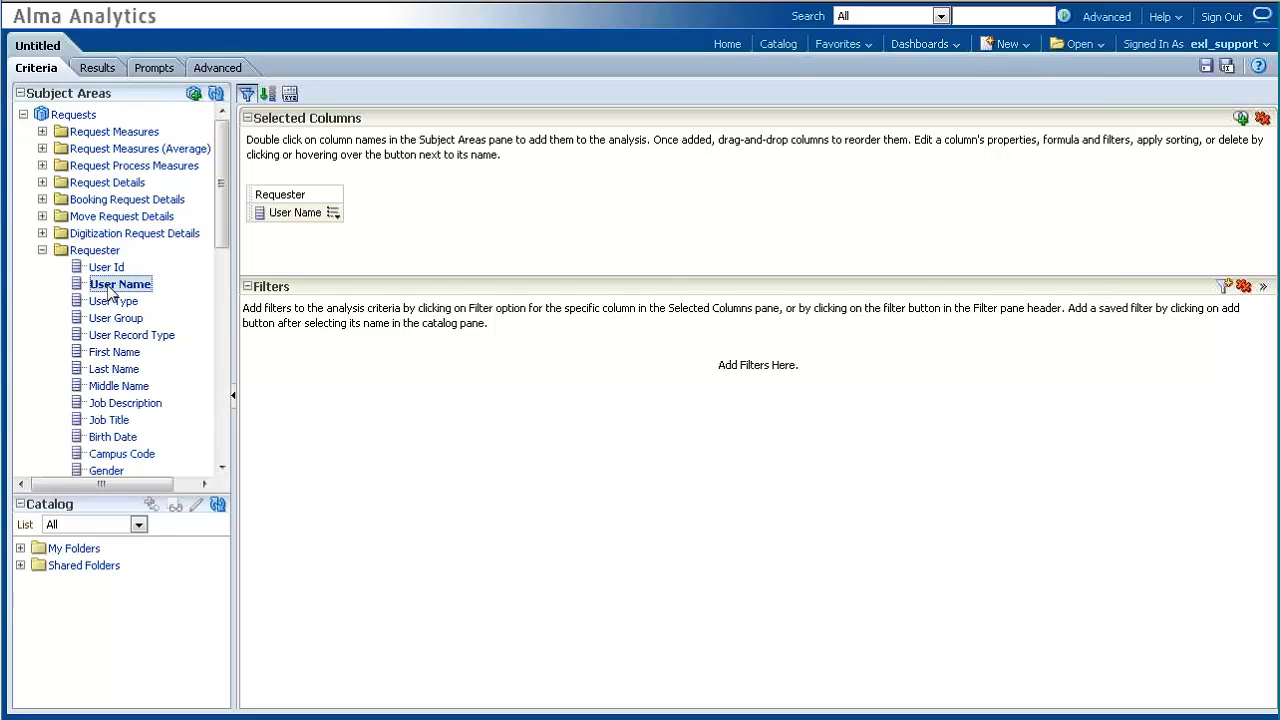
pyautogui.doubleClick(80, 187)
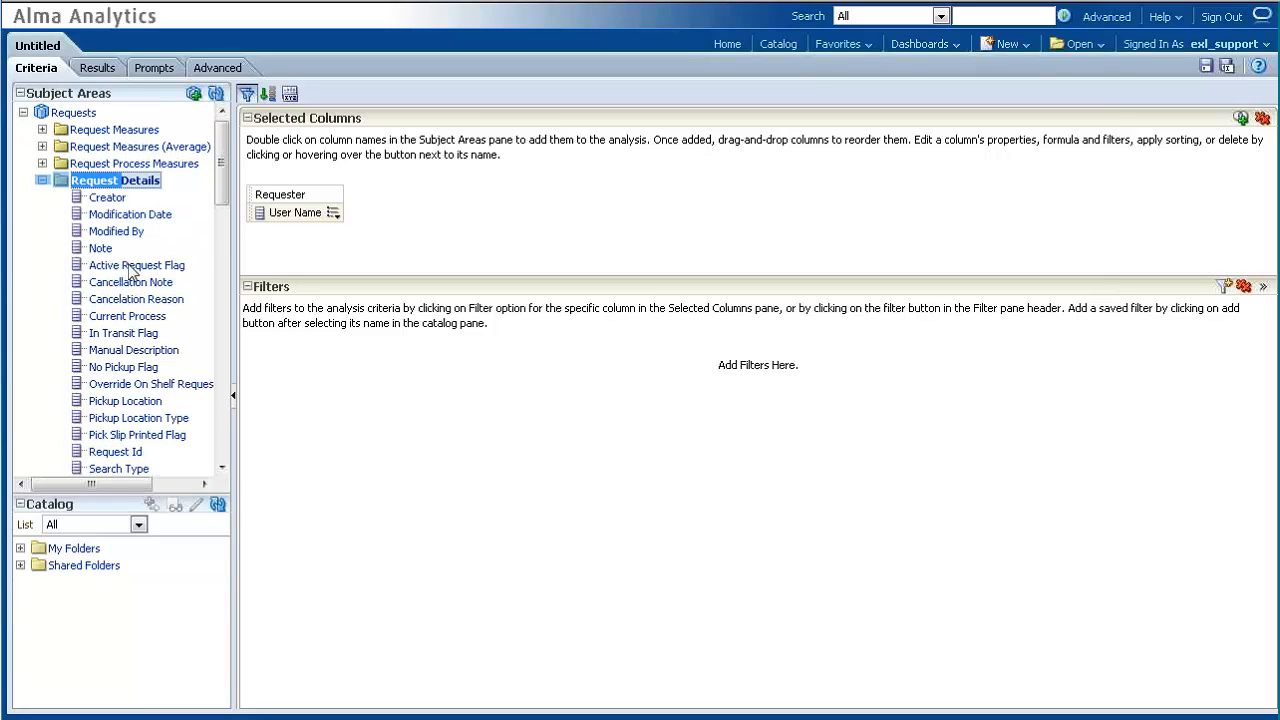
pyautogui.scroll(-5, 130, 260)
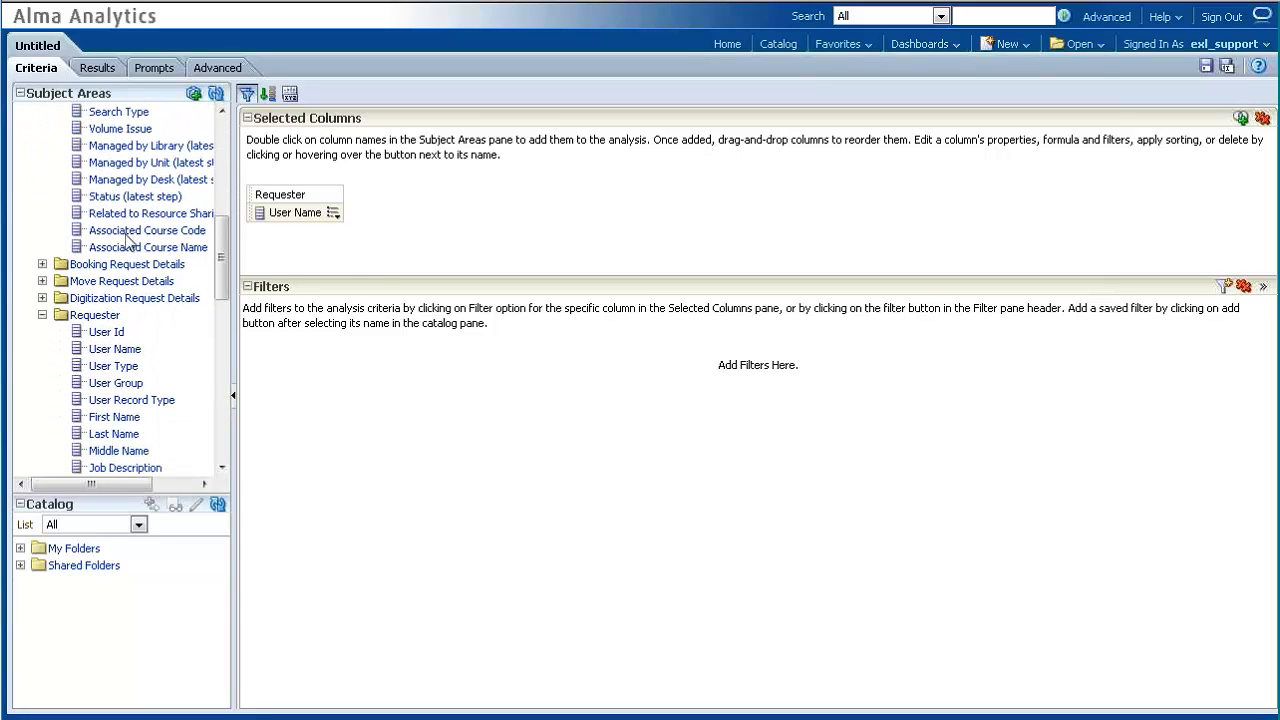
pyautogui.click(173, 233)
pyautogui.doubleClick(174, 235)
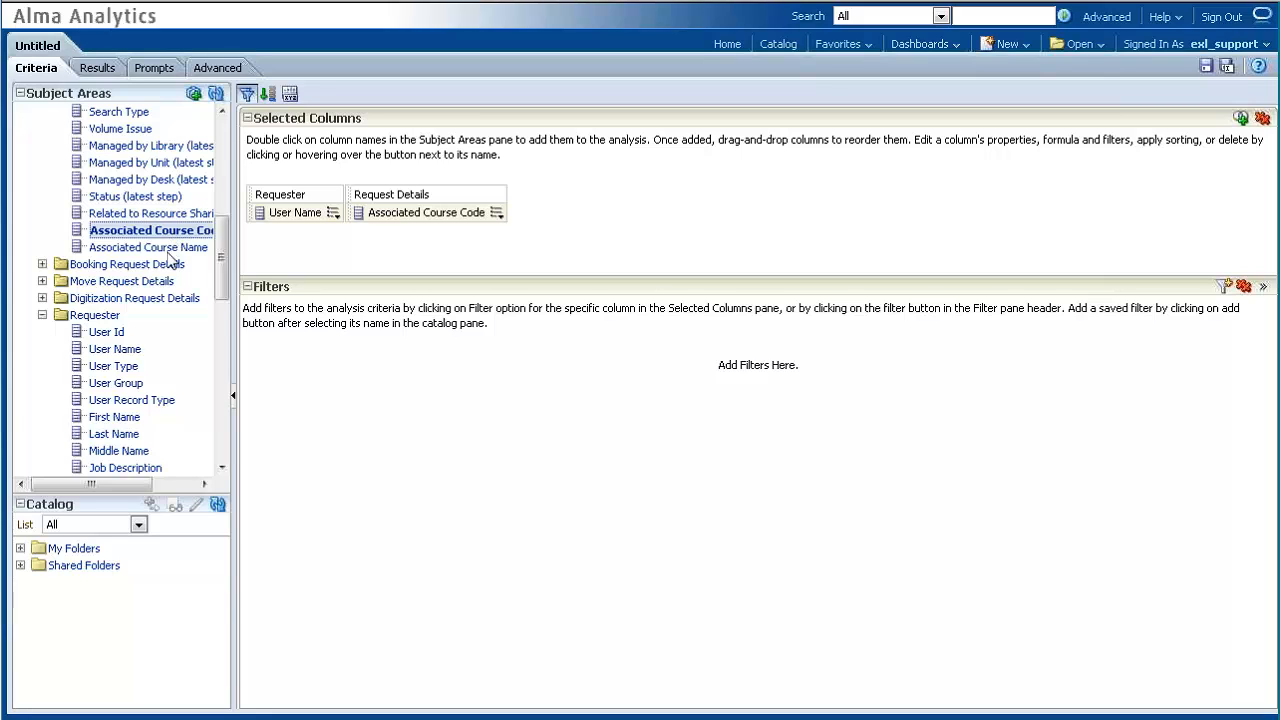
pyautogui.doubleClick(174, 249)
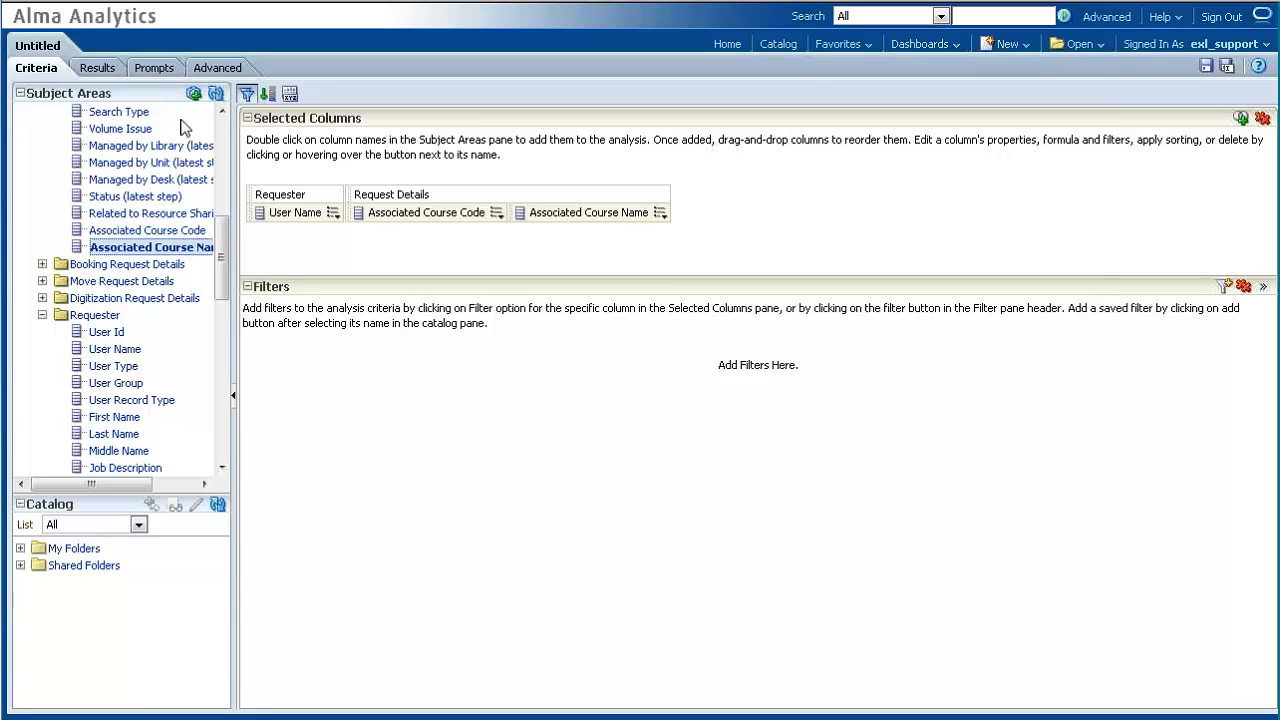
# Step: Display the requests analysis results and examine the course codes and course names associated with each requester
pyautogui.scroll(10, 150, 200)
pyautogui.click(97, 67)
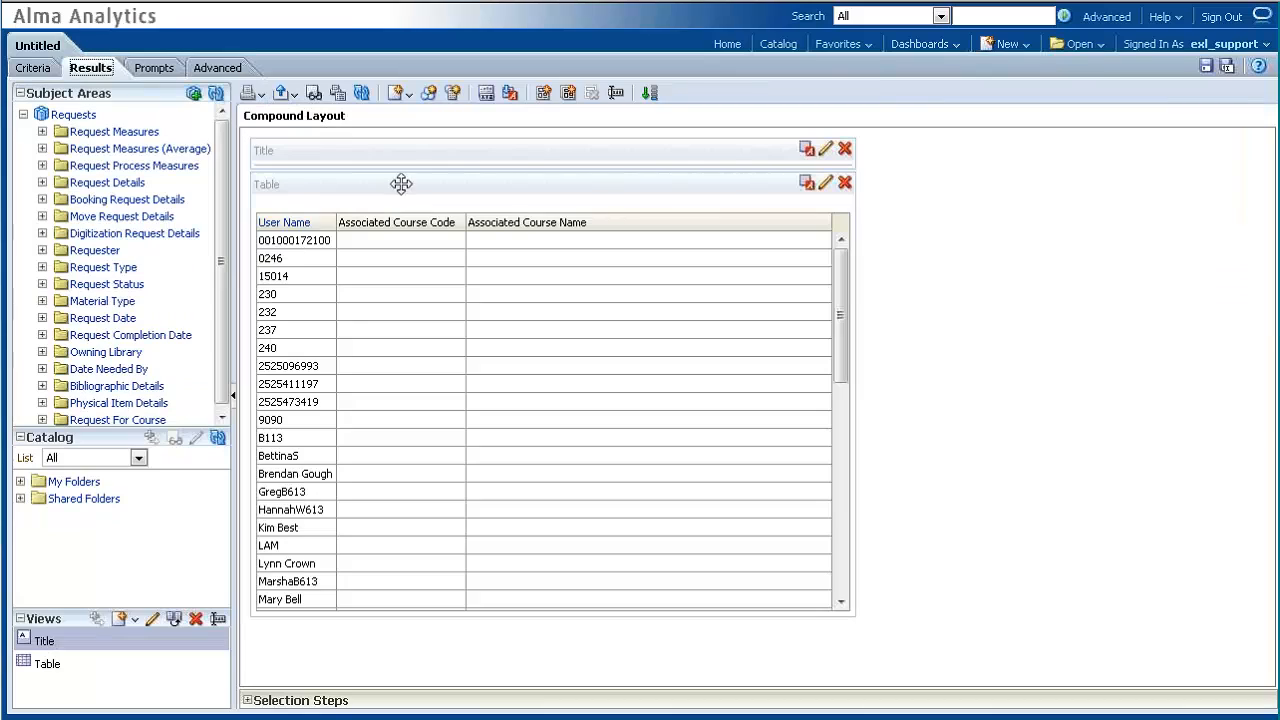
pyautogui.moveTo(846, 251); pyautogui.dragTo(858, 425)
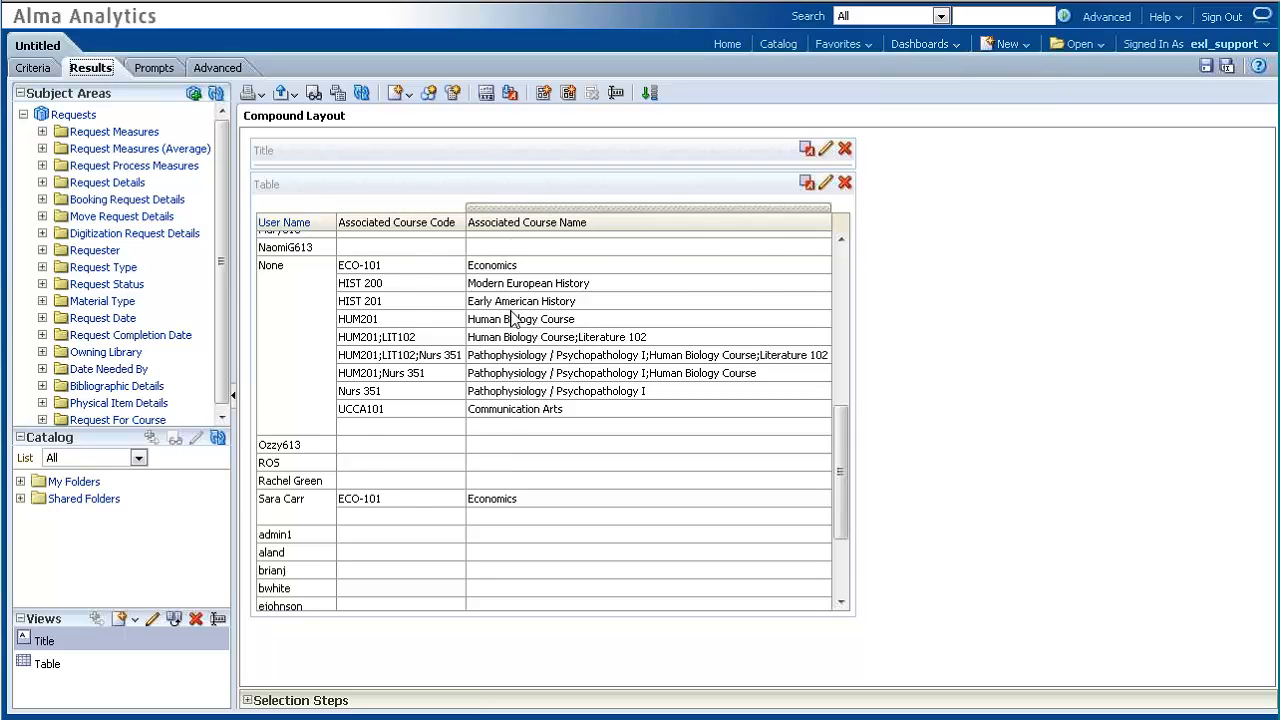
pyautogui.scroll(-5, 512, 318)
pyautogui.scroll(6, 512, 316)
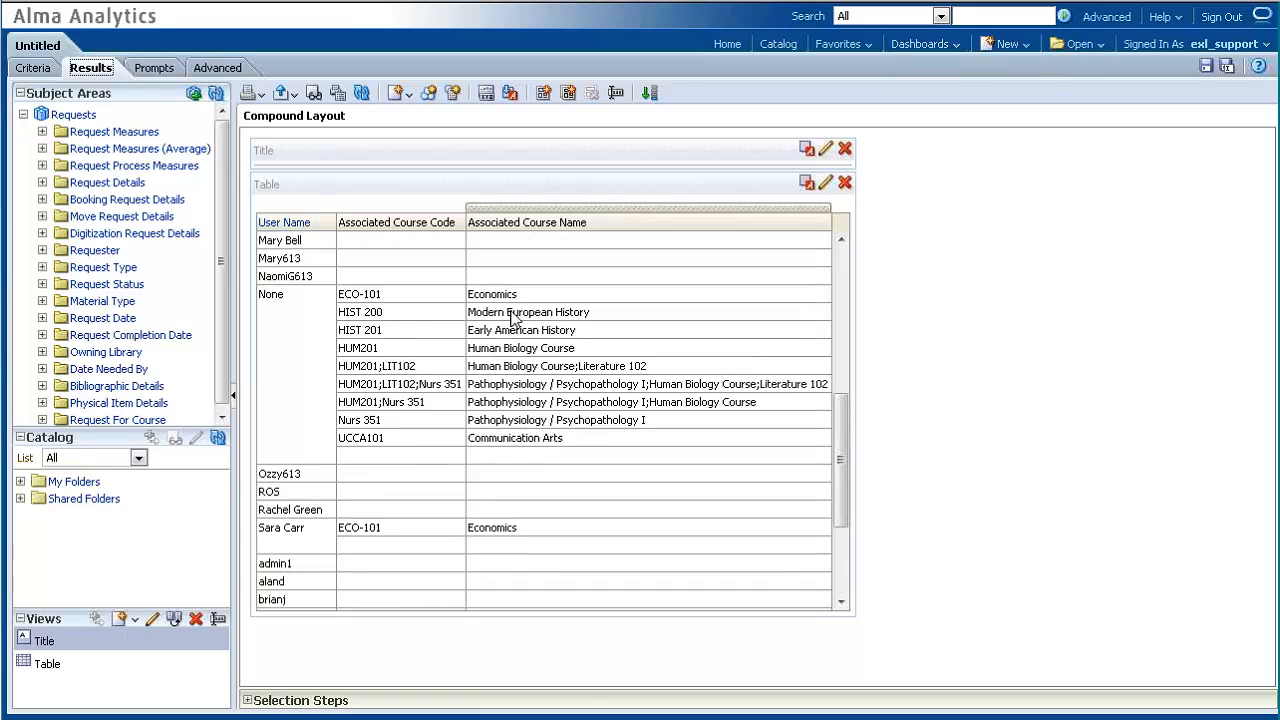
pyautogui.scroll(-3, 512, 318)
pyautogui.scroll(3, 512, 318)
pyautogui.scroll(-1, 512, 316)
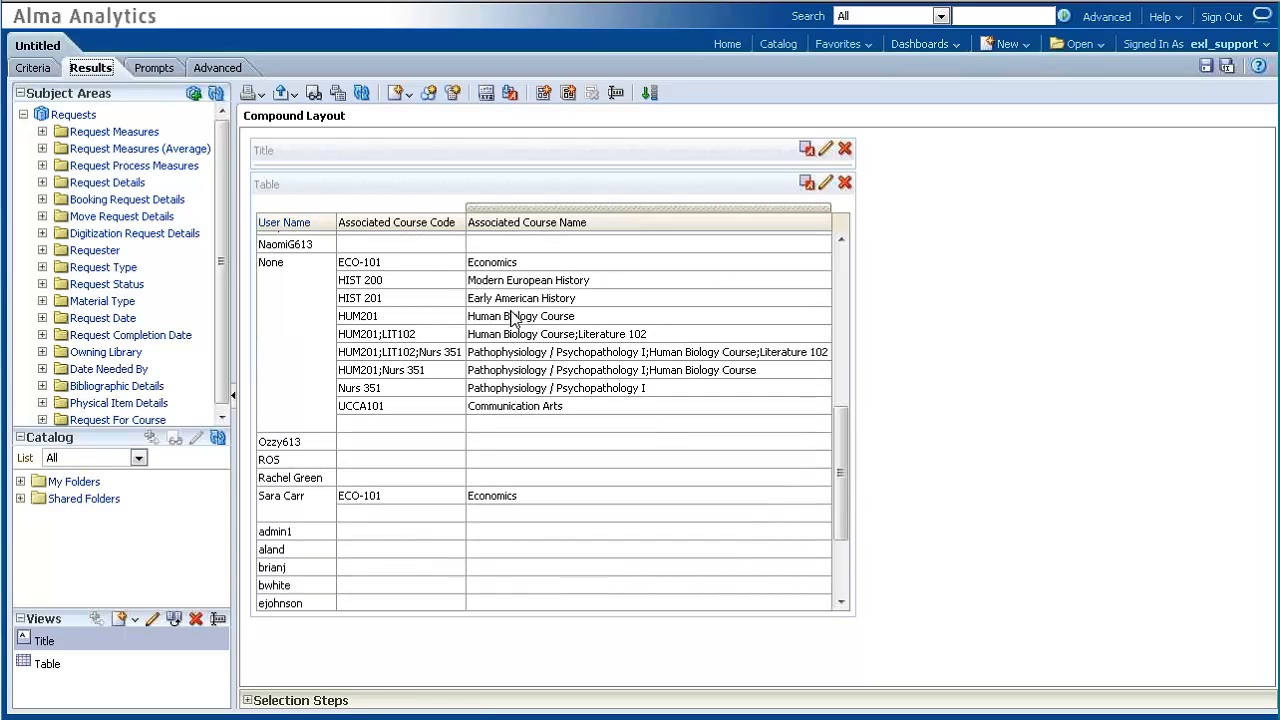